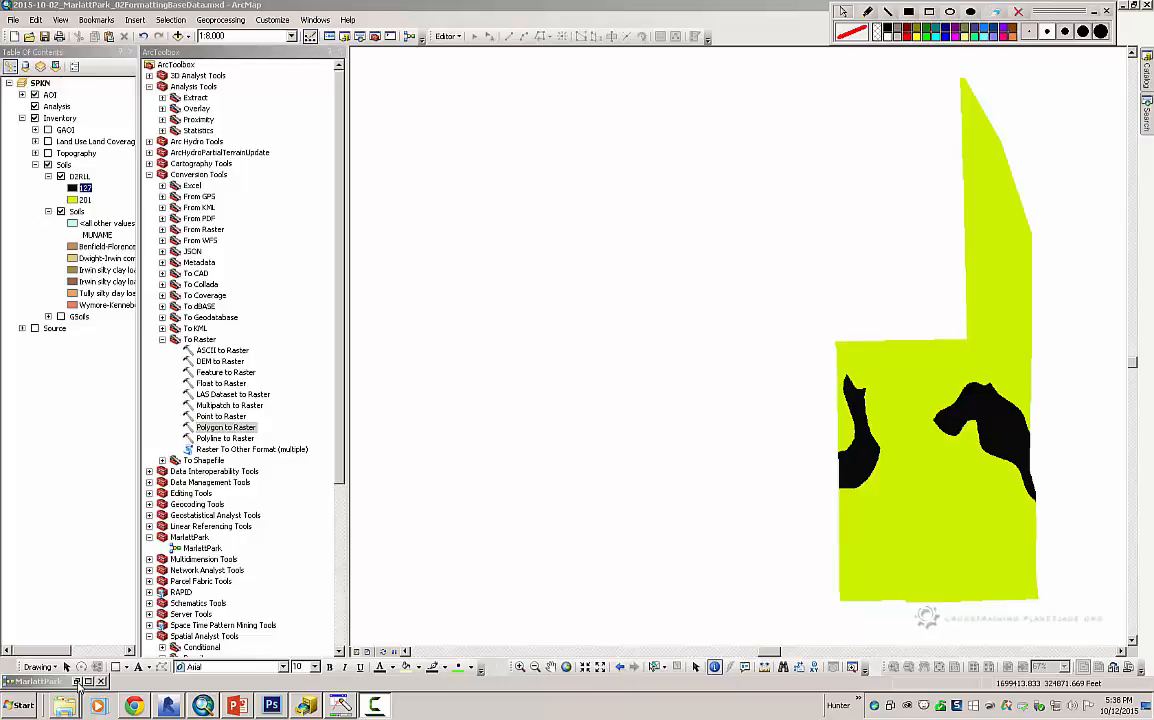
Restore the MarlattPark model window and add the Spatial Analyst Hillshade surface tool below Polygon to Raster
click(78, 682)
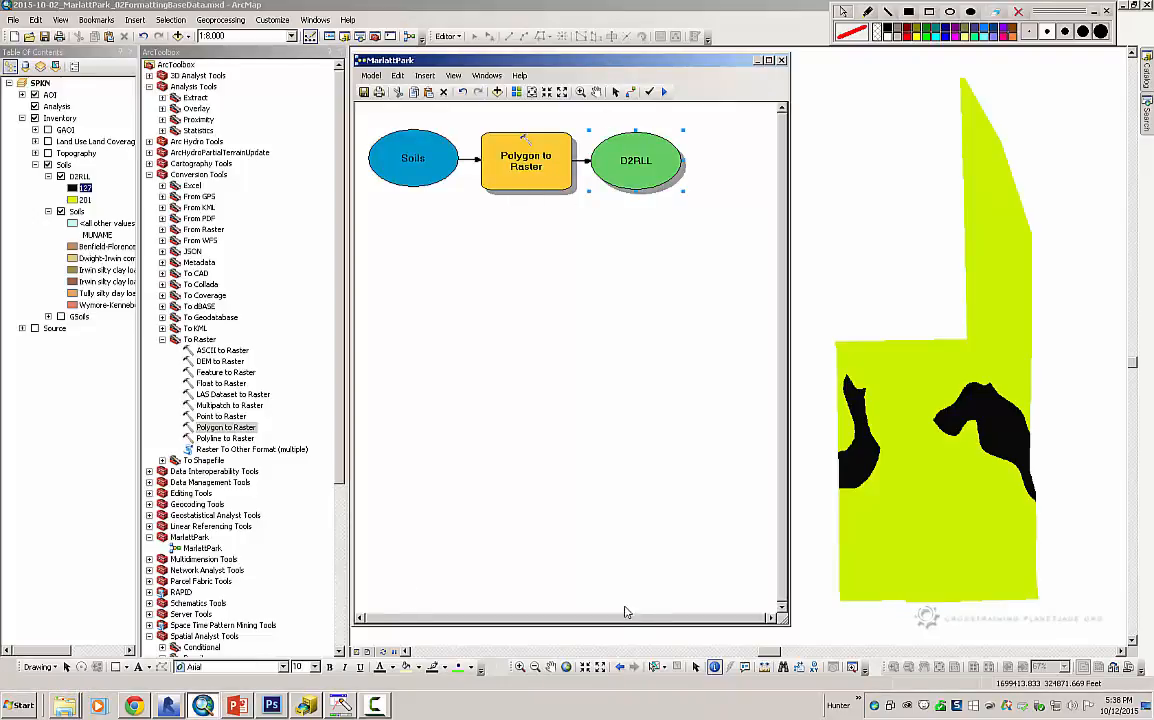
click(696, 669)
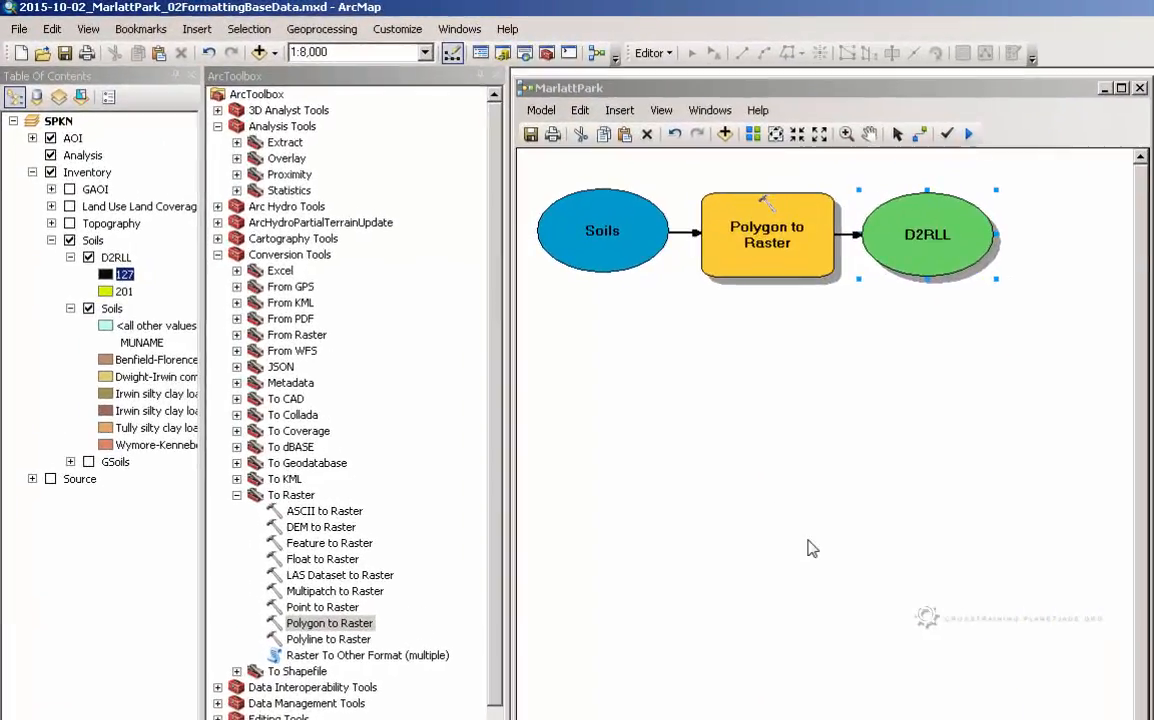
click(217, 254)
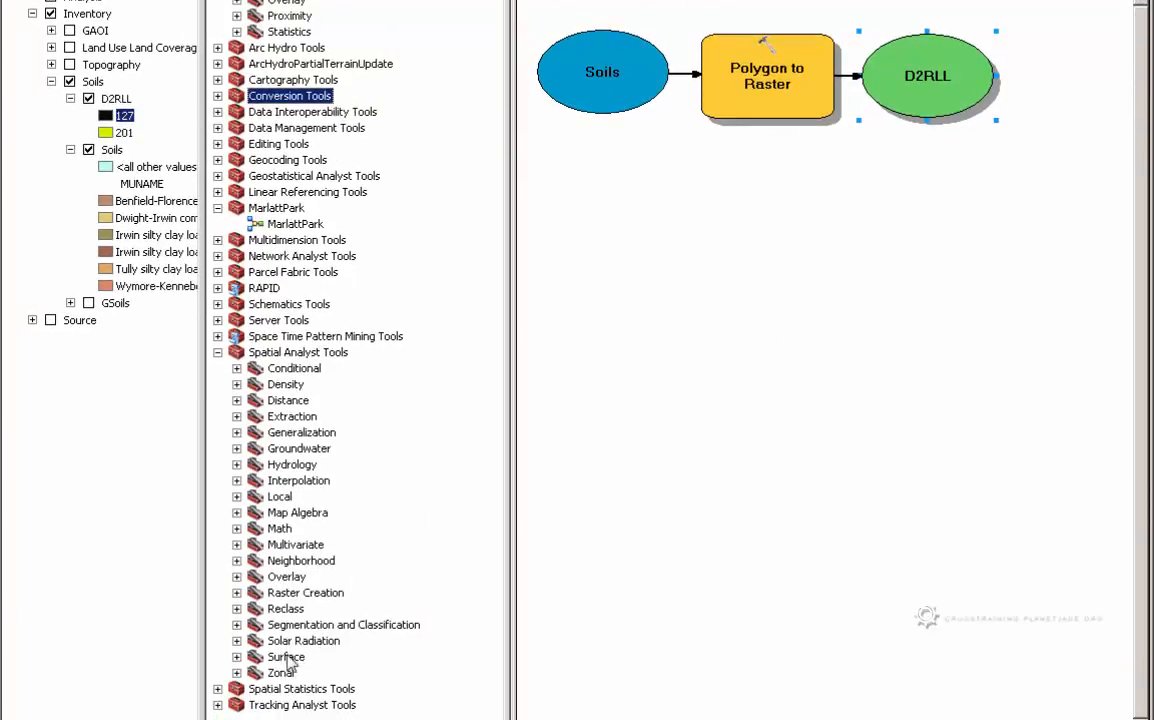
click(286, 657)
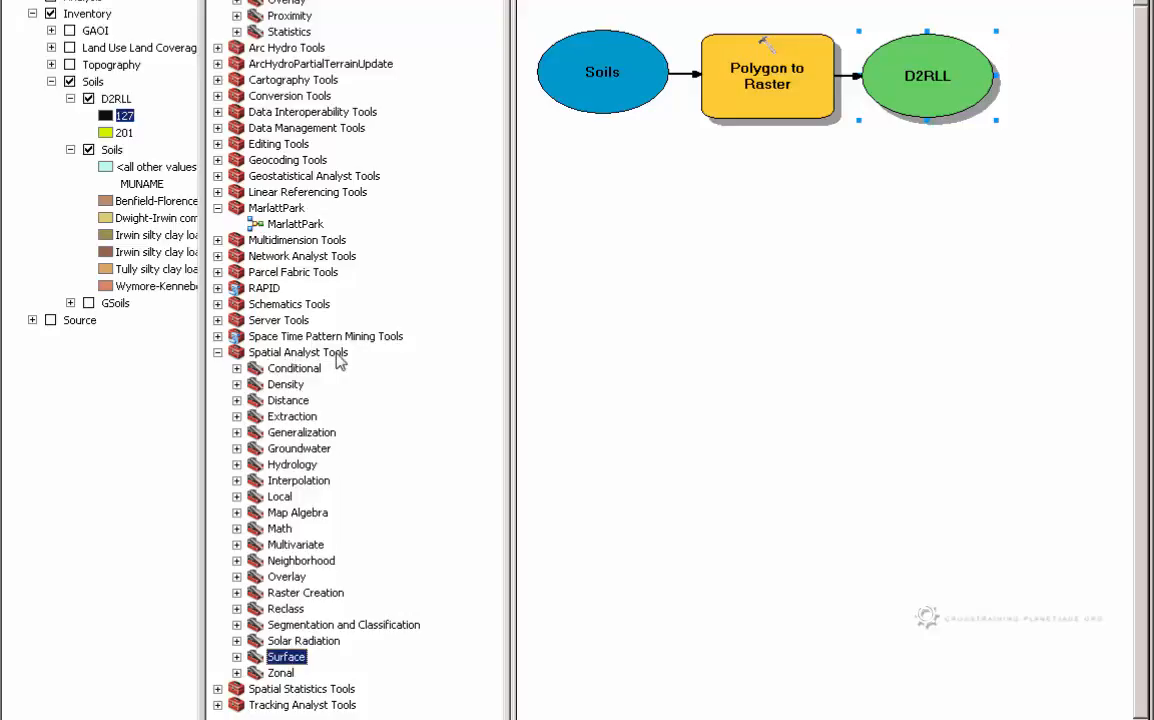
click(237, 657)
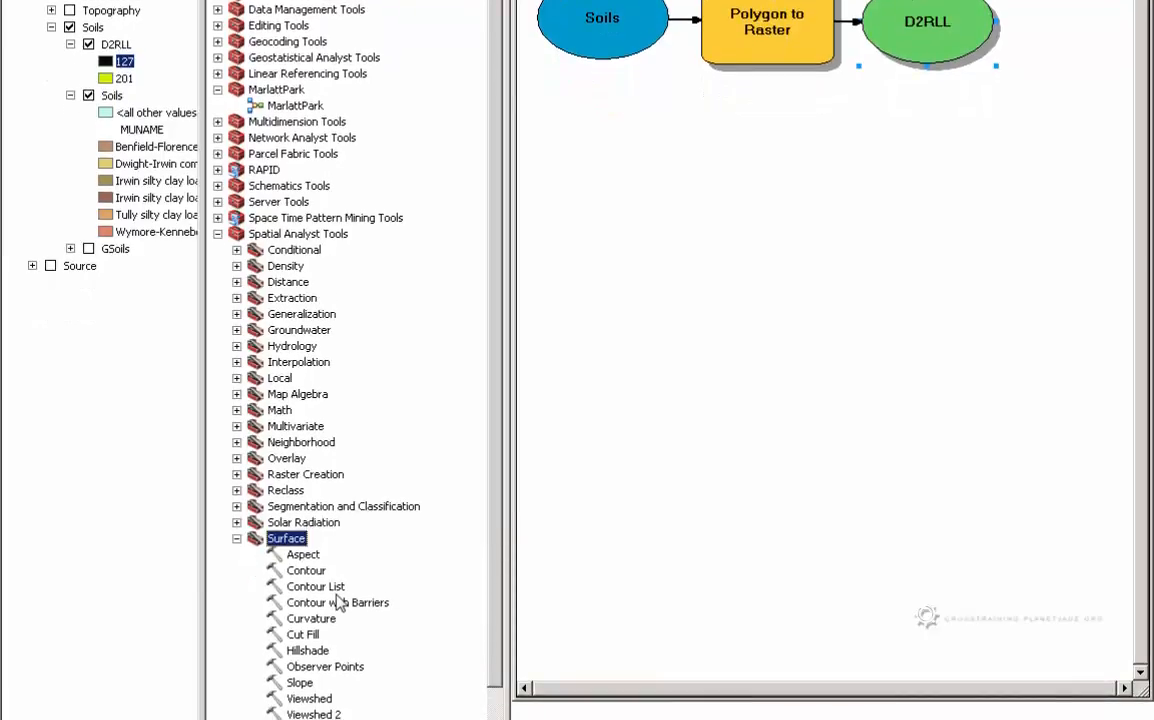
scroll(337, 601, down, 1)
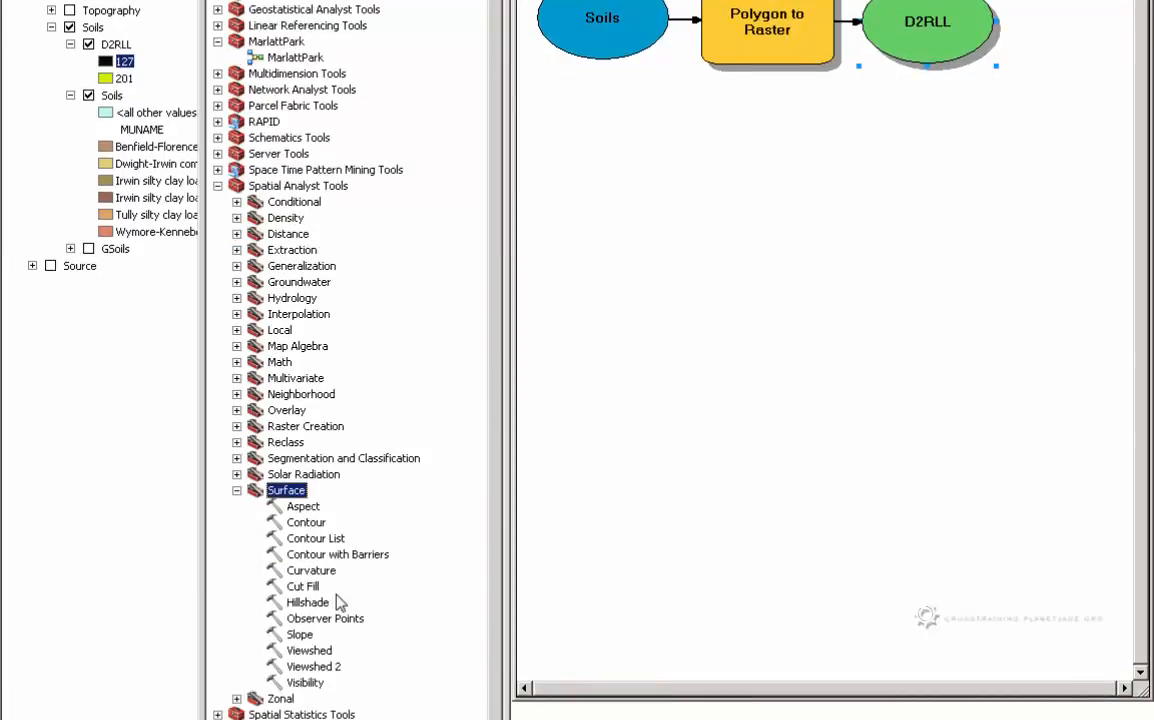
click(335, 604)
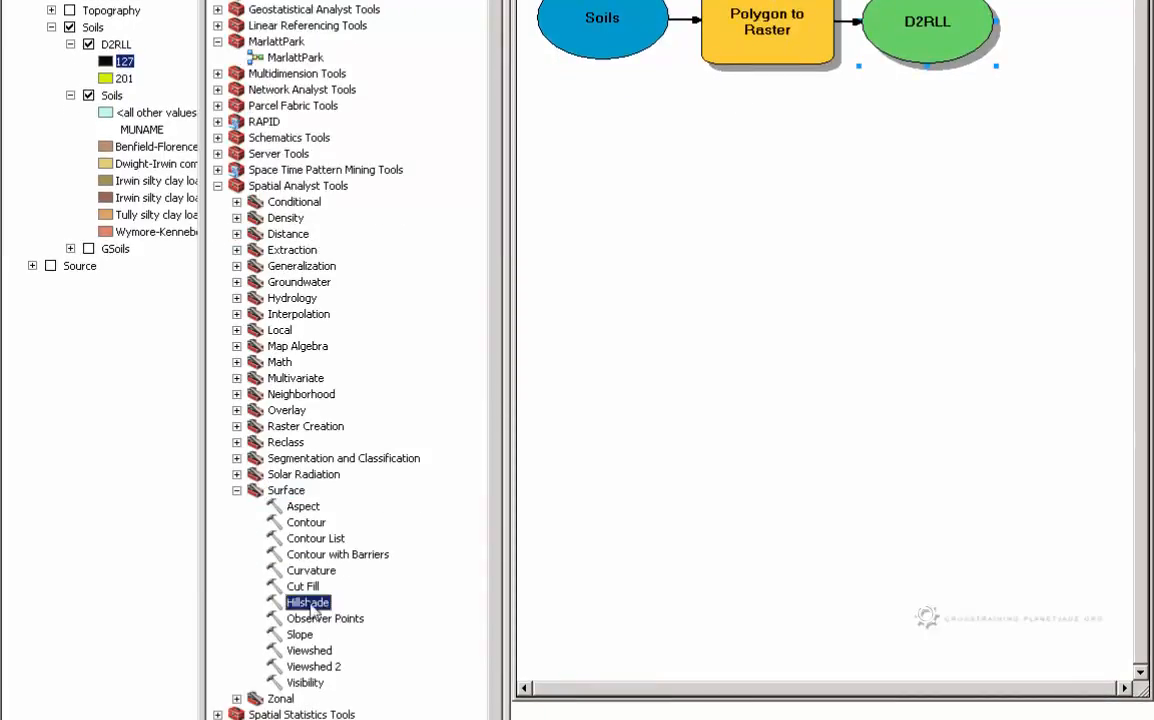
drag(308, 607, 779, 149)
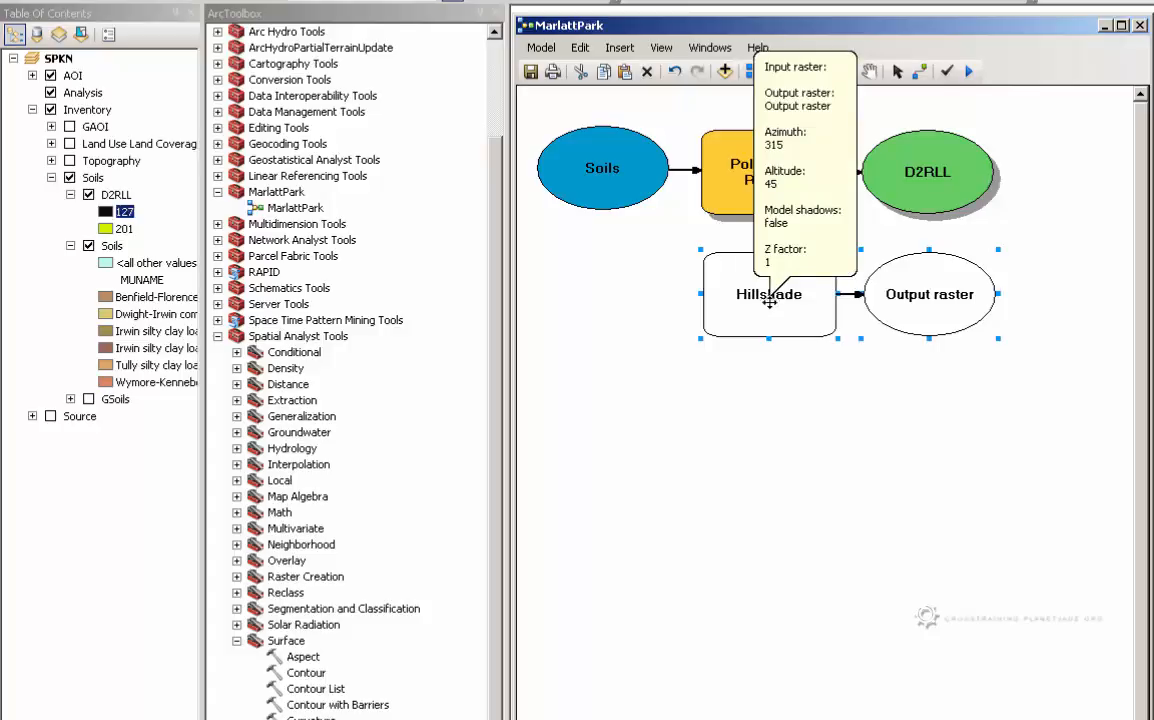
Turn off the Soils group layer, then turn on the Topography group with its HillShade layer switched off
click(69, 178)
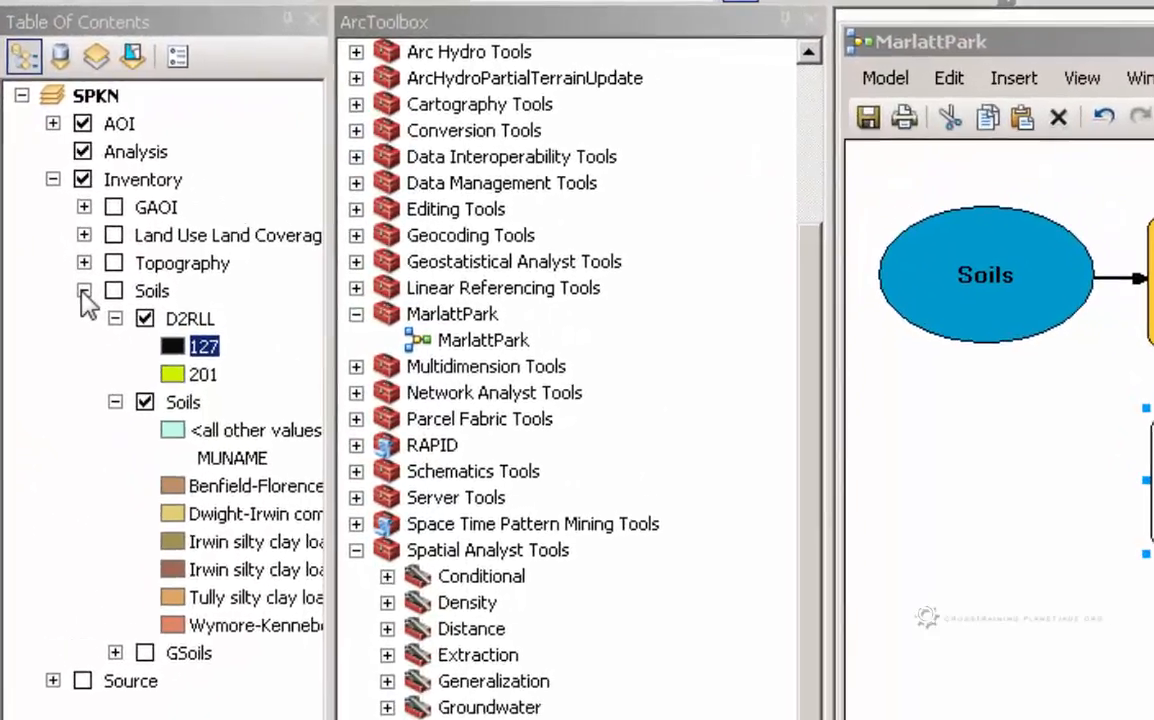
click(70, 241)
click(69, 218)
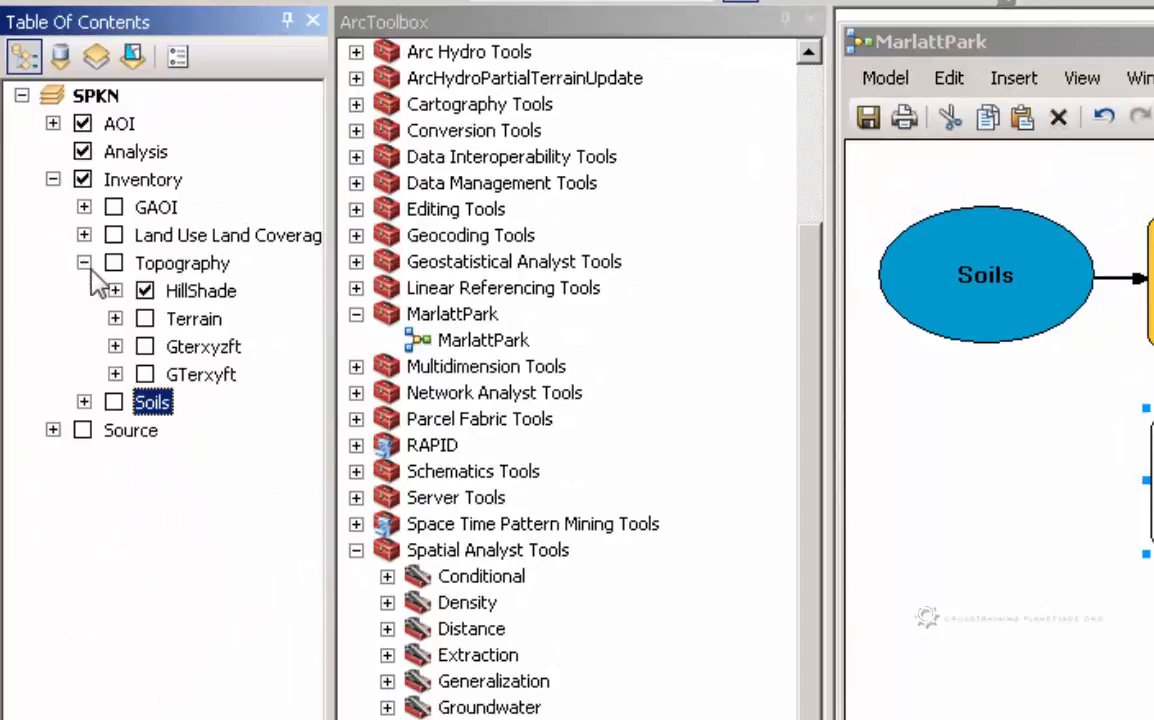
click(114, 264)
click(147, 290)
Add the Terrain layer to the model beside Hillshade and connect it as the tool's input raster
click(192, 319)
click(115, 318)
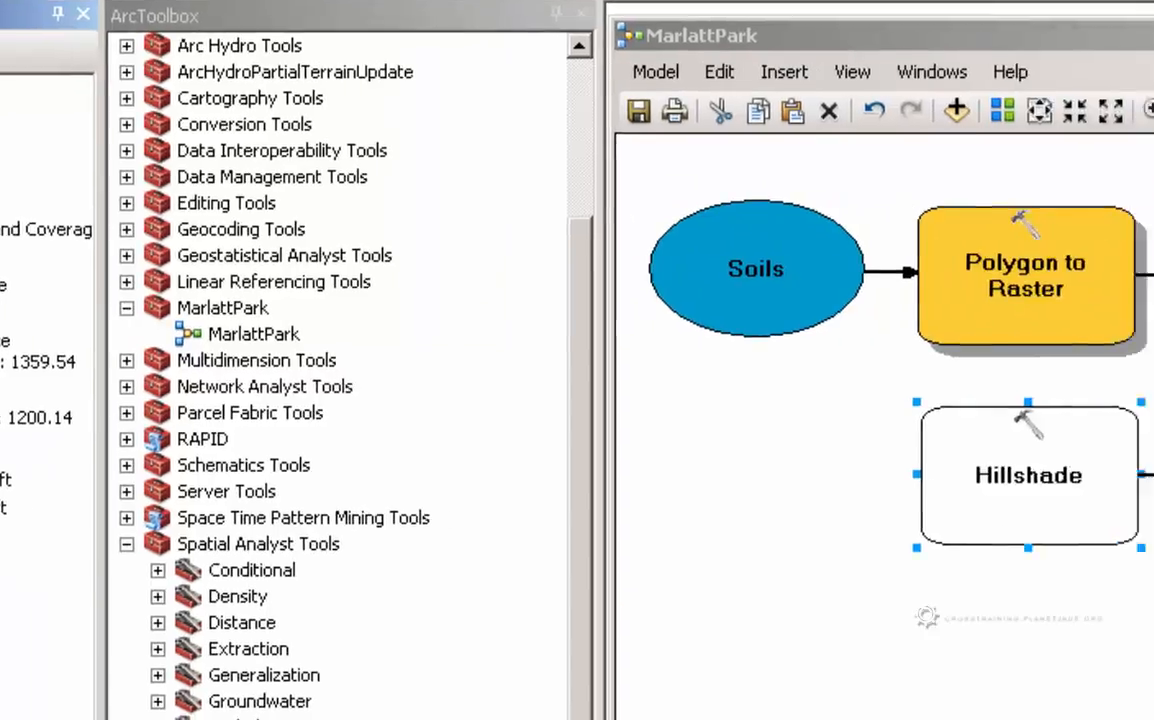
drag(0, 314, 779, 471)
drag(243, 456, 236, 452)
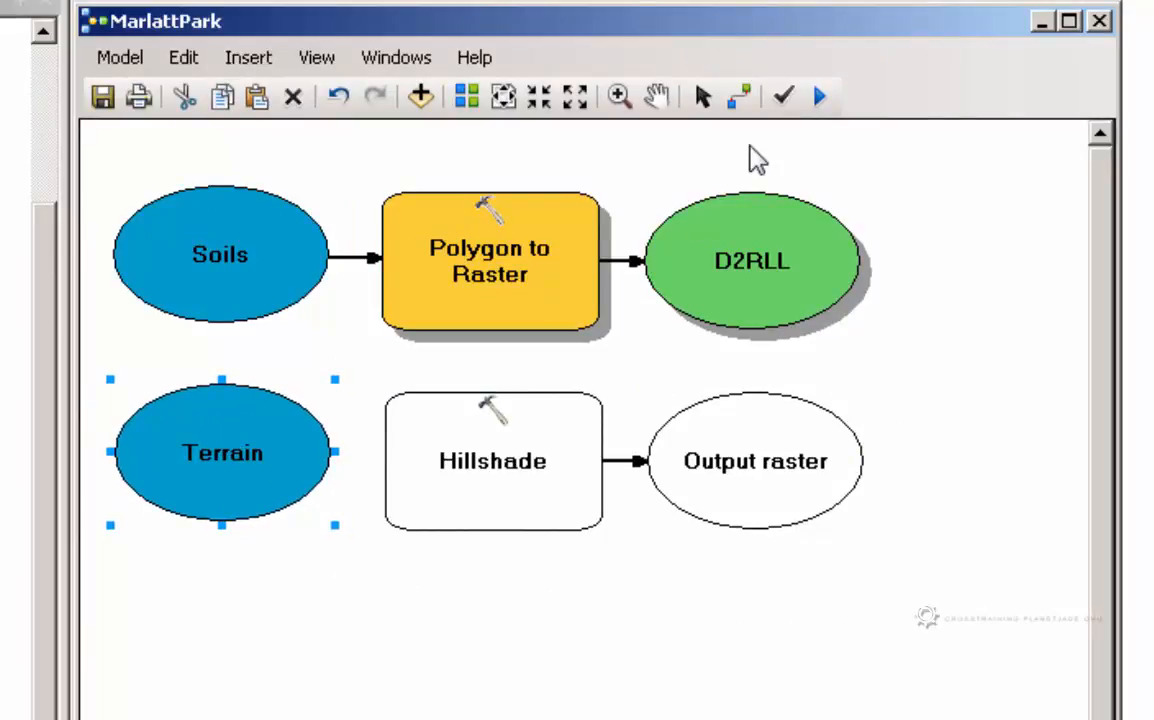
click(738, 97)
drag(293, 478, 469, 473)
click(556, 491)
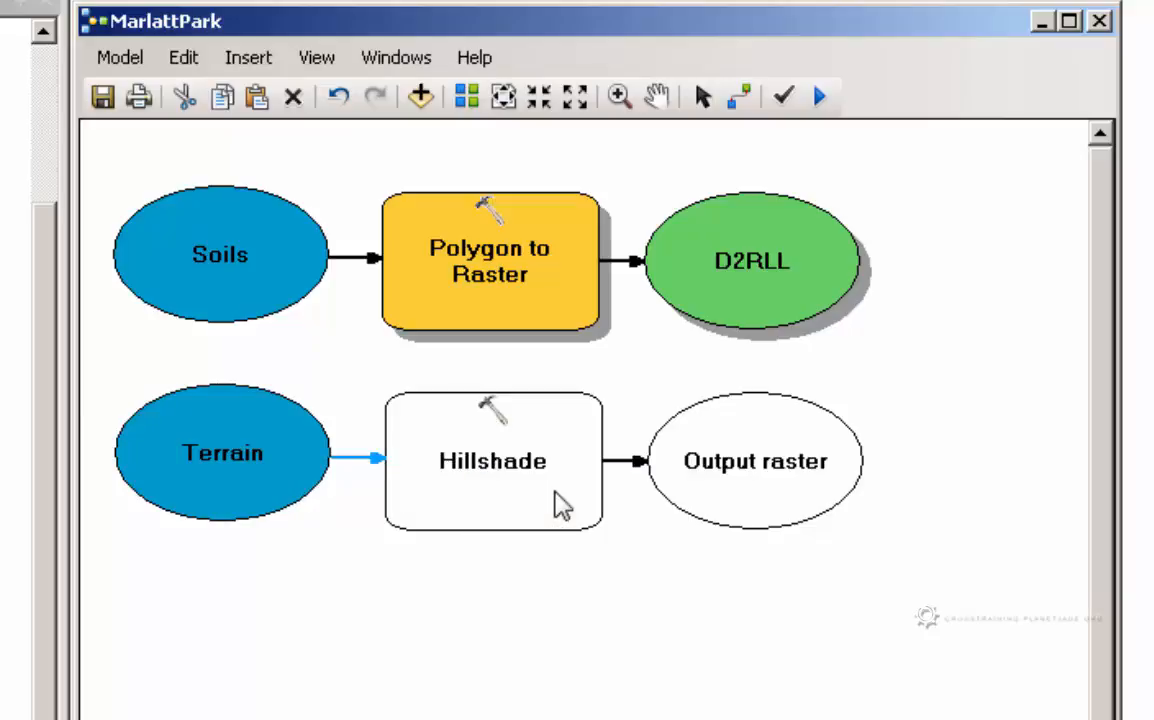
click(702, 97)
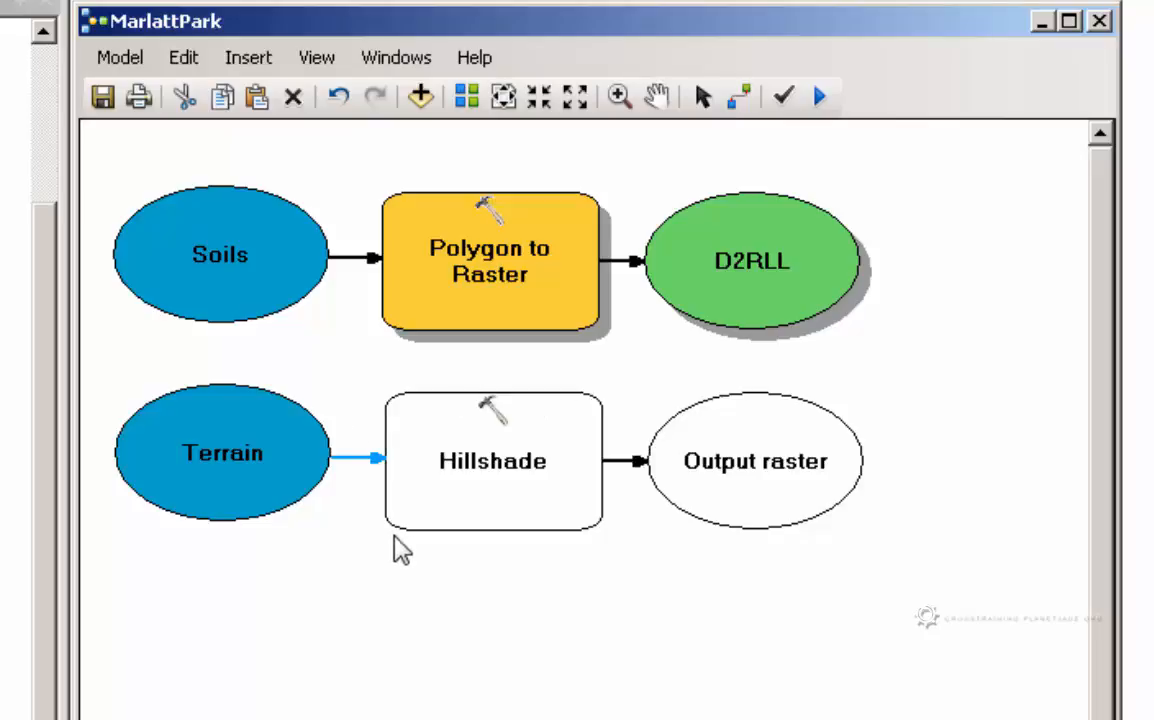
Try to open the Hillshade tool's parameters in the model
right_click(516, 492)
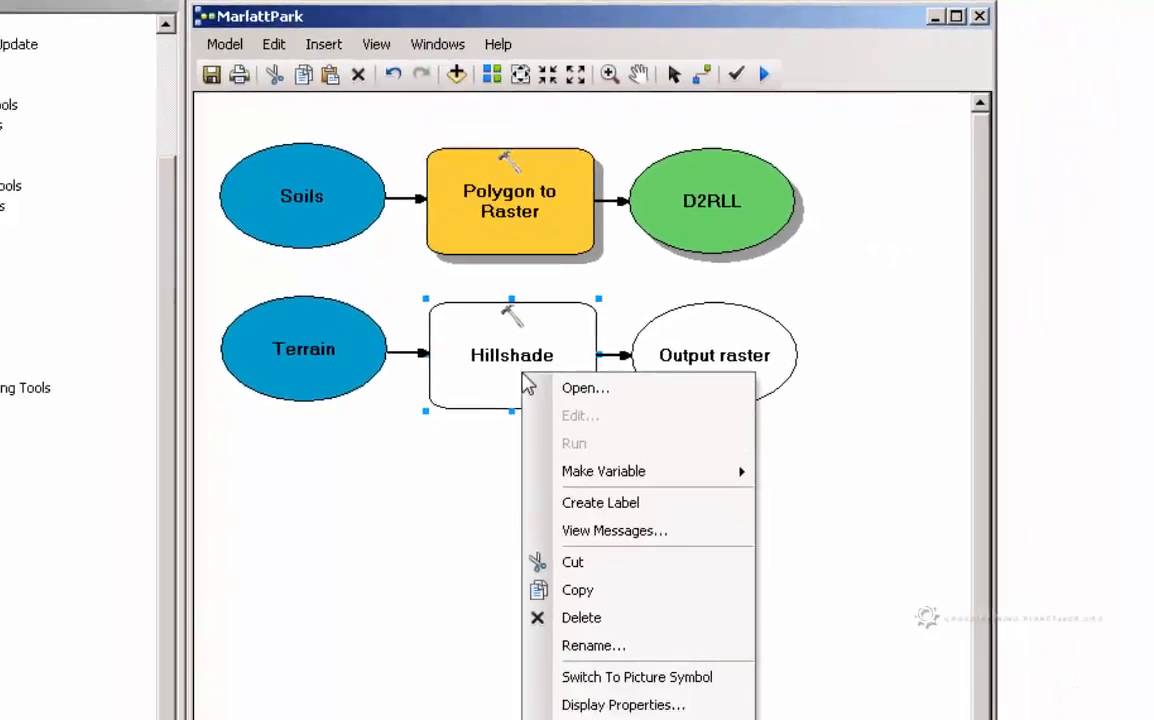
click(560, 366)
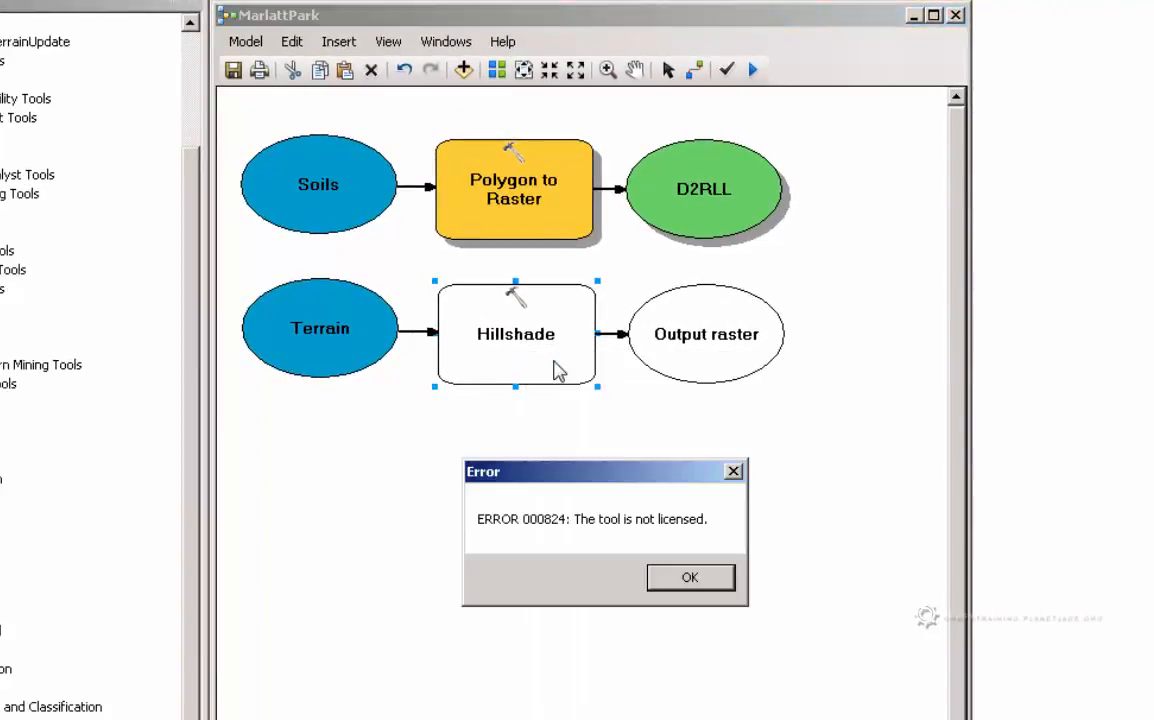
click(690, 580)
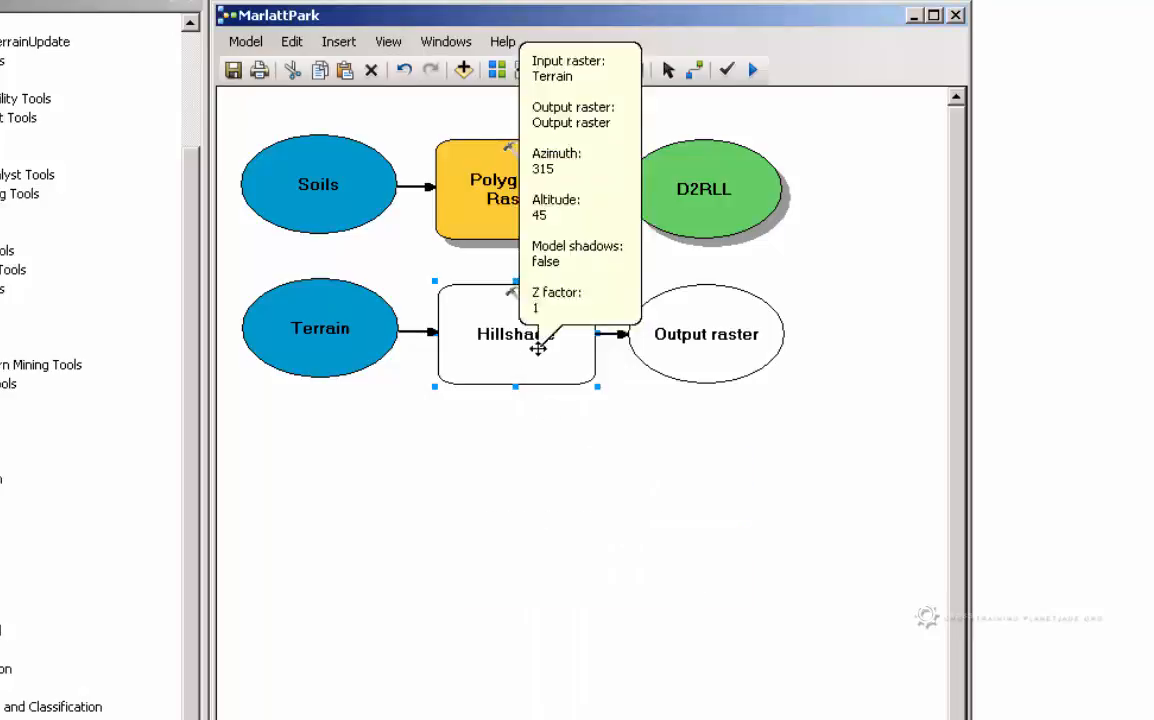
right_click(539, 348)
click(572, 361)
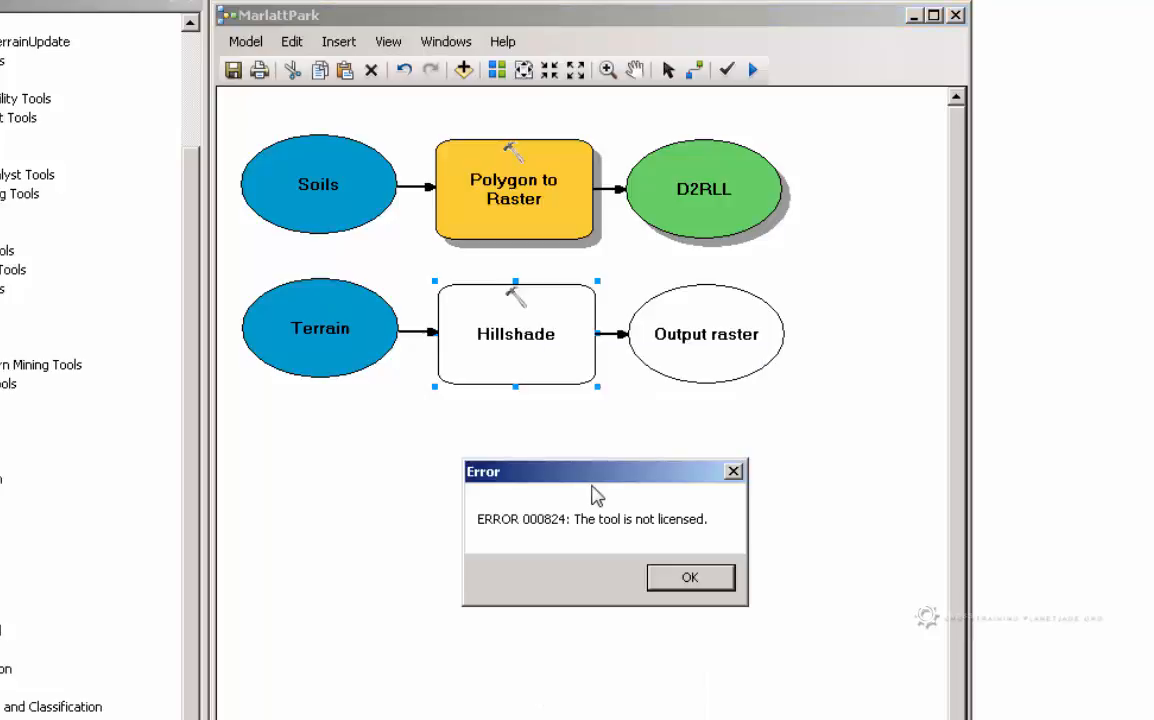
click(686, 578)
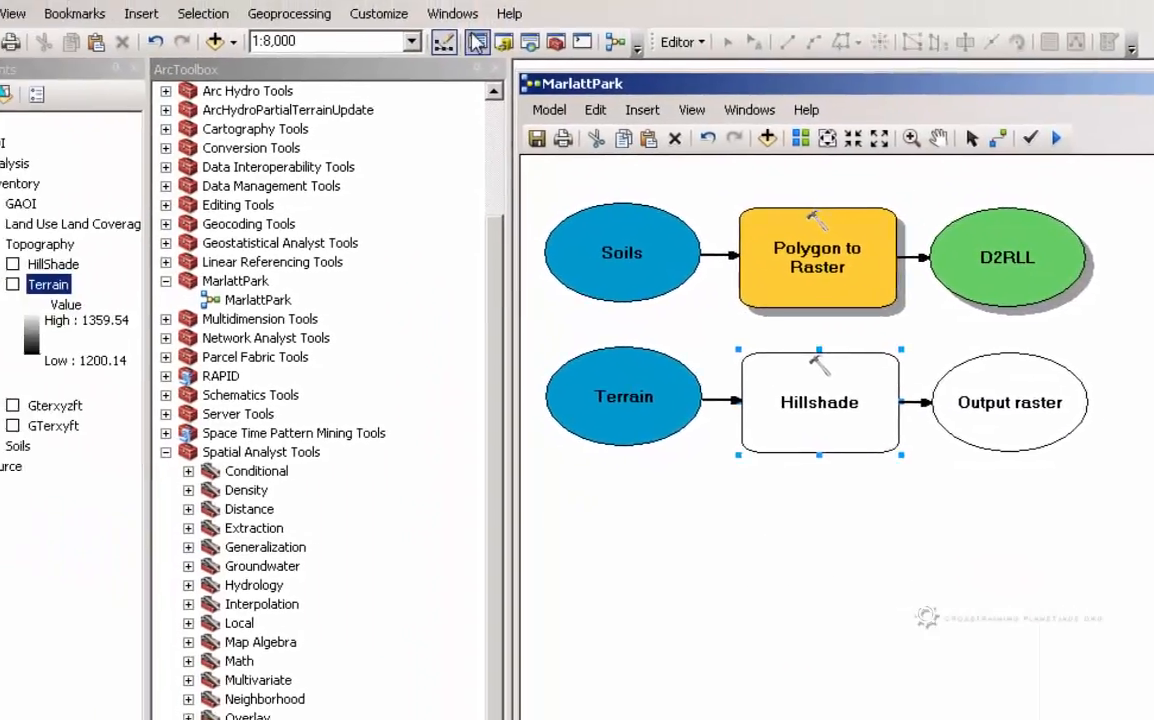
Enable all the listed extensions except Data Interoperability, including 3D Analyst, Geostatistical Analyst and Spatial Analyst
click(379, 13)
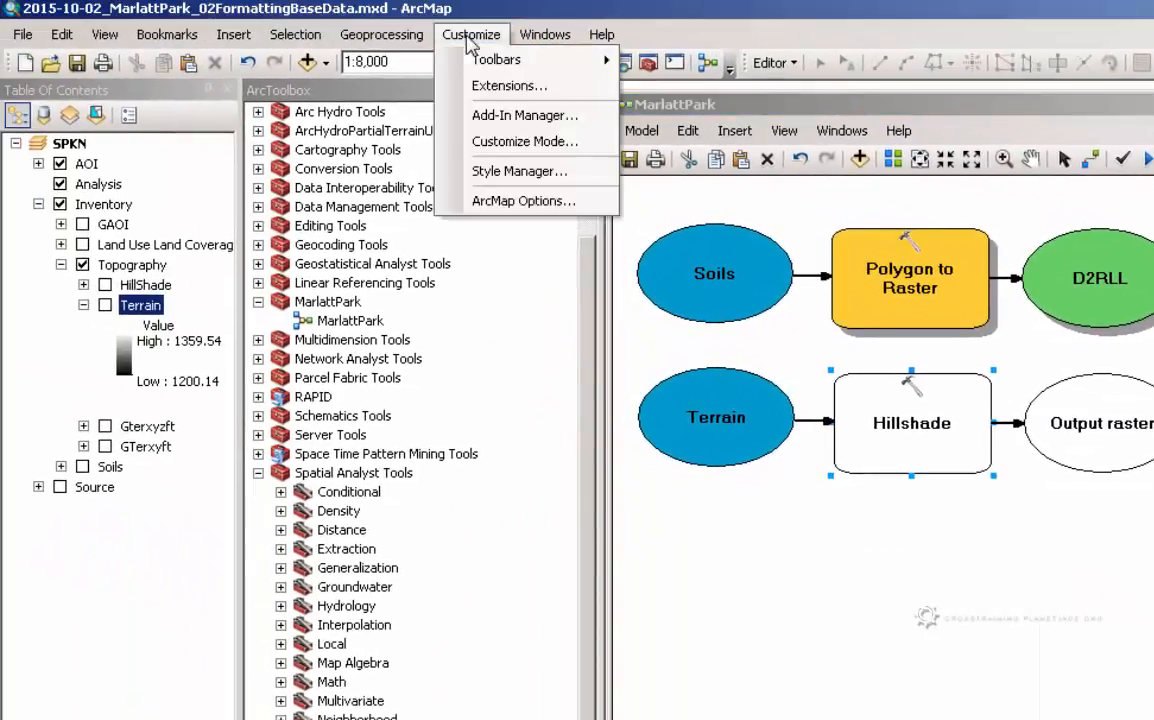
click(416, 61)
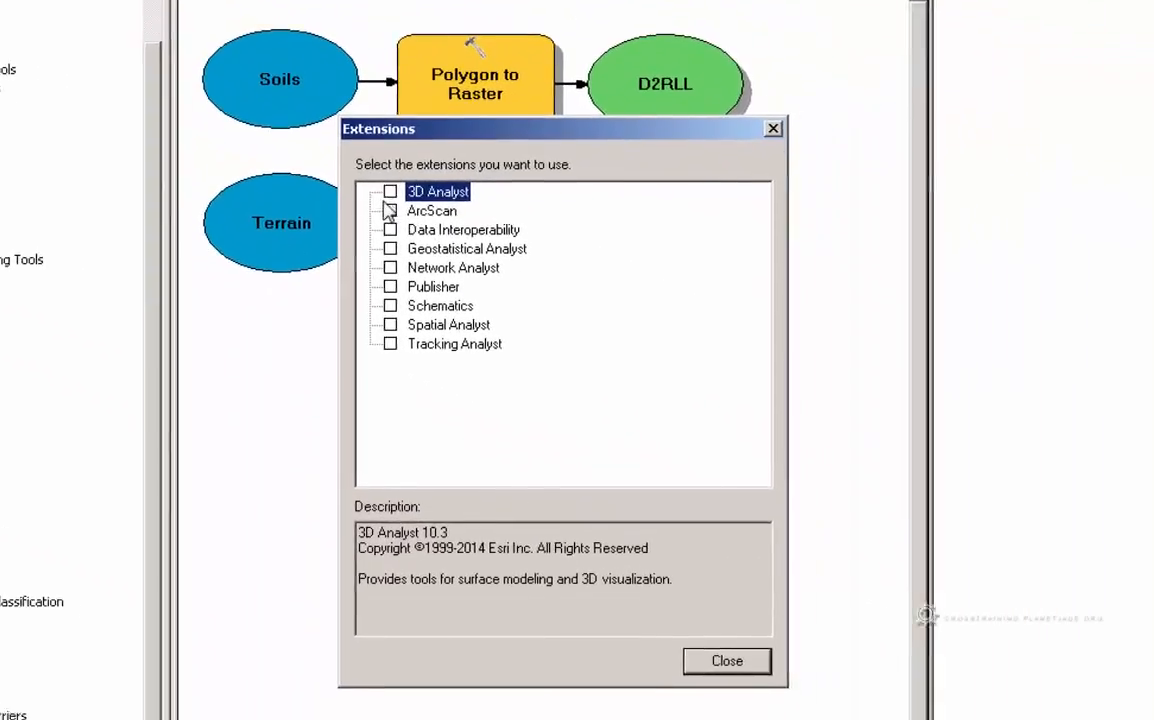
click(359, 177)
click(359, 196)
click(359, 234)
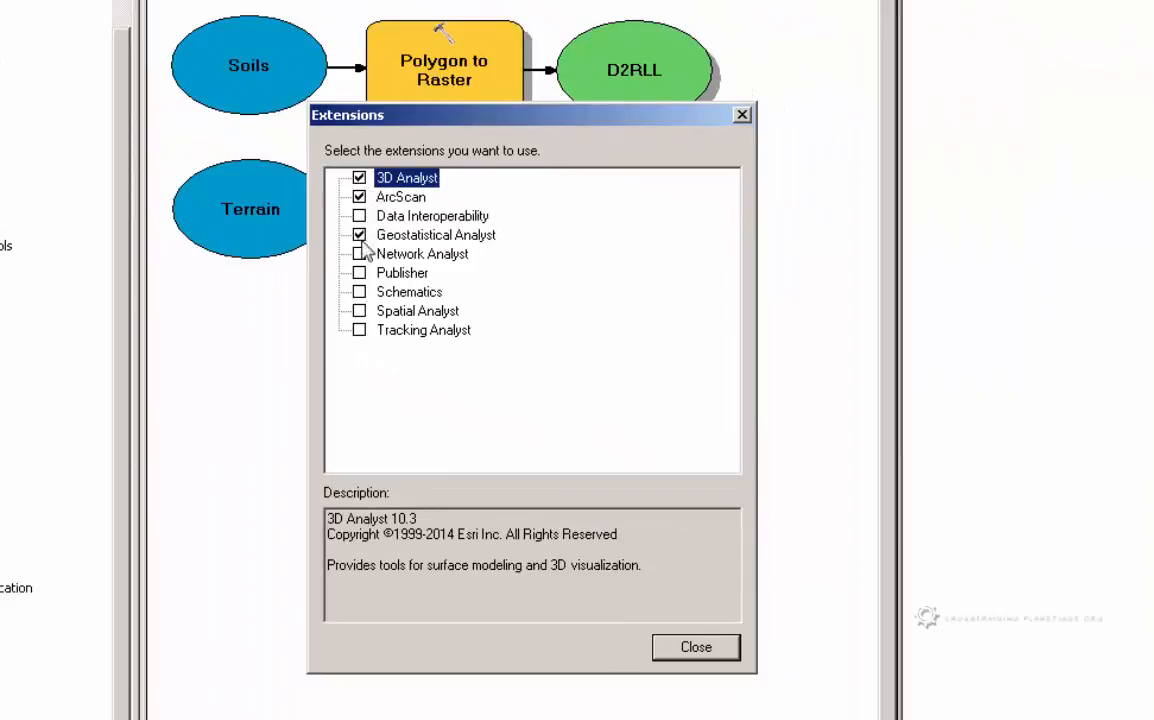
click(359, 253)
click(359, 272)
click(359, 291)
click(359, 310)
click(359, 329)
click(688, 655)
Open the Hillshade tool's parameters and name the output raster HillShade2 in MarlattPark.gdb
right_click(484, 240)
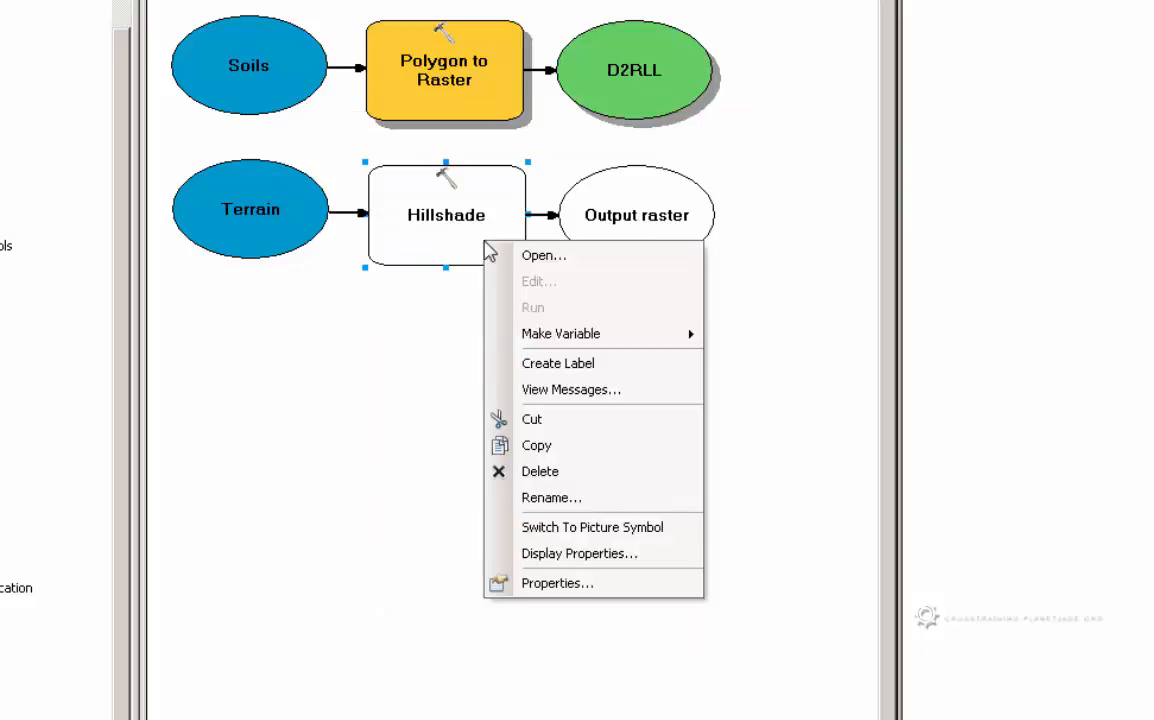
click(528, 253)
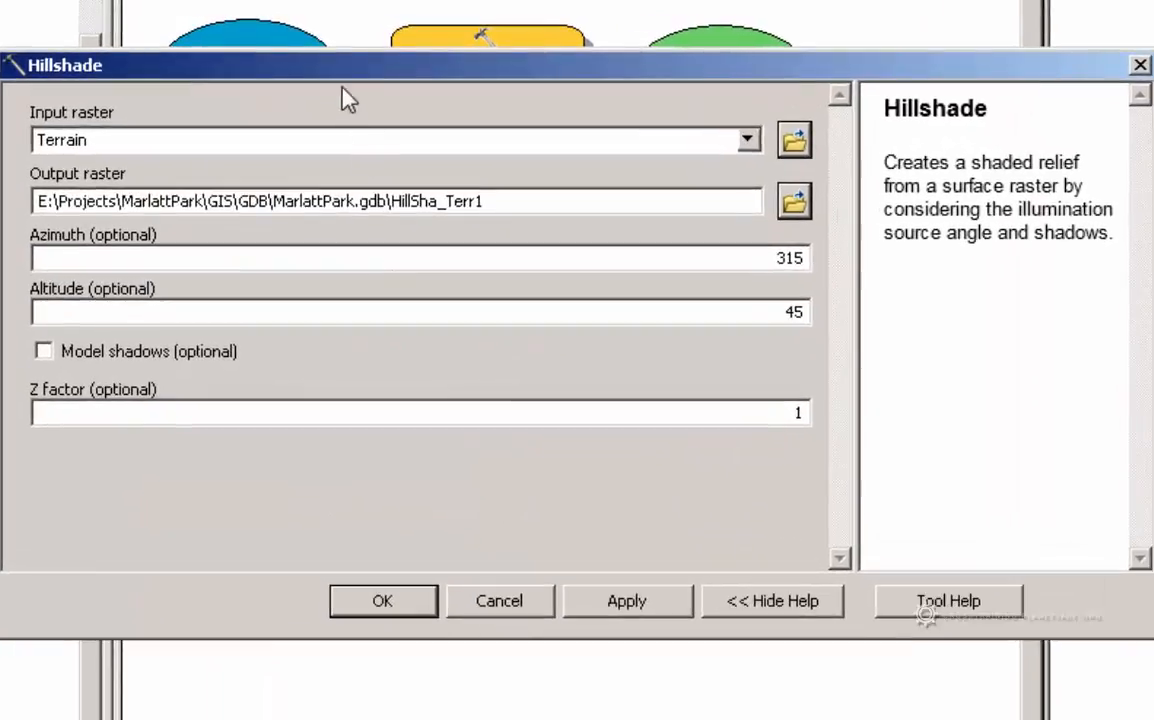
drag(343, 98, 343, 500)
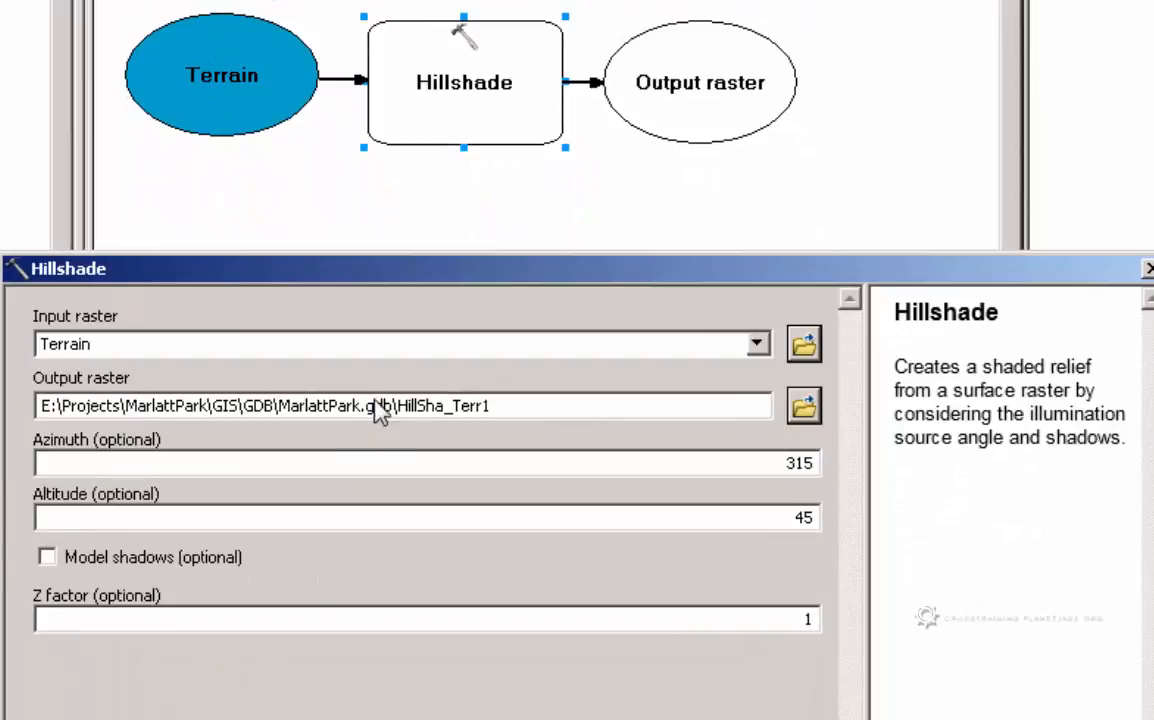
click(433, 410)
drag(505, 410, 453, 418)
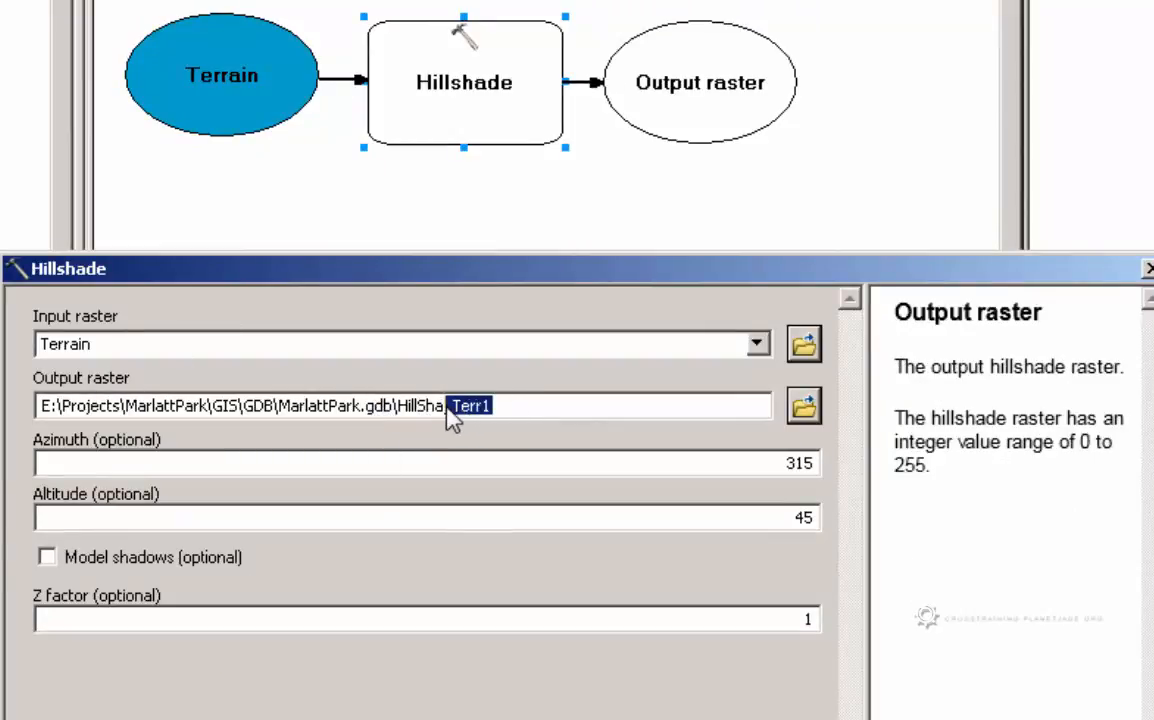
text(de2)
Enable Model shadows for Hillshade and accept the parameters with azimuth 315, altitude 45 and Z factor 1
click(118, 466)
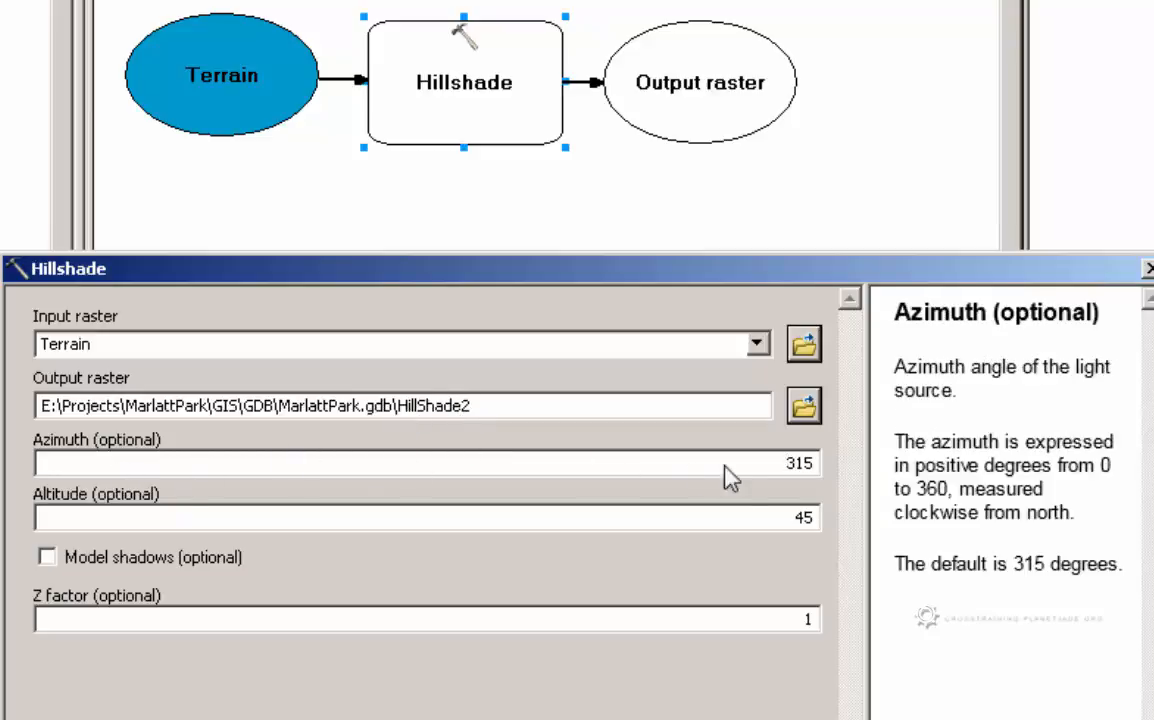
click(755, 519)
click(50, 556)
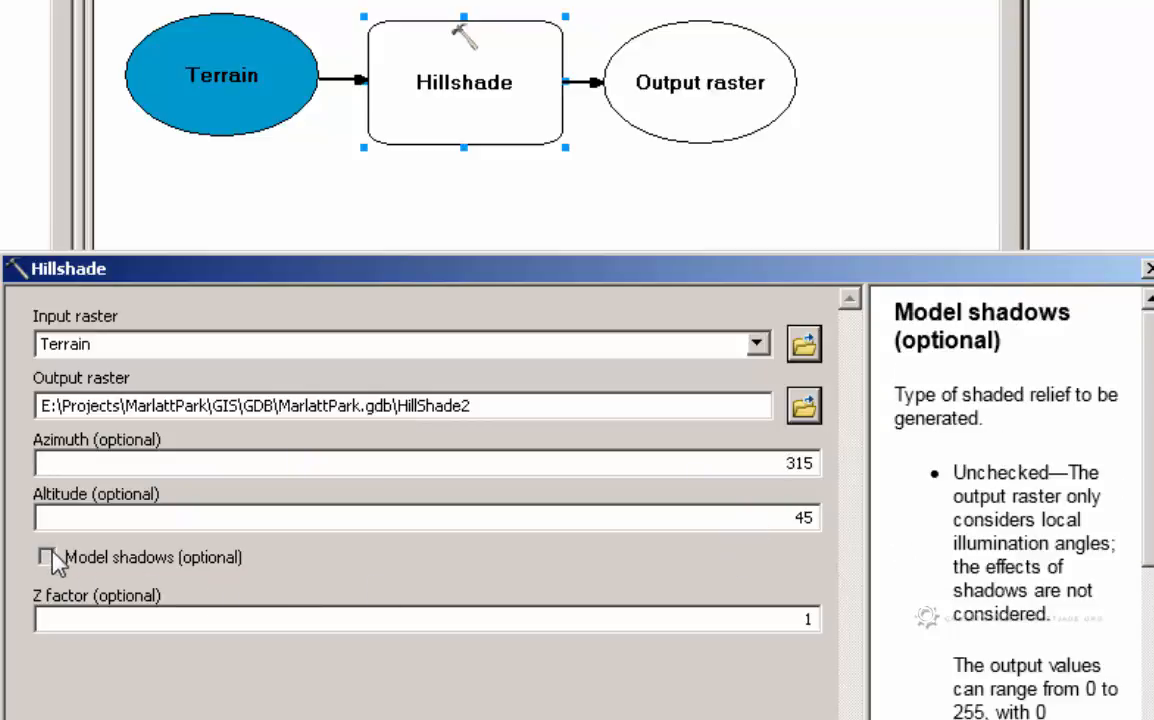
click(745, 621)
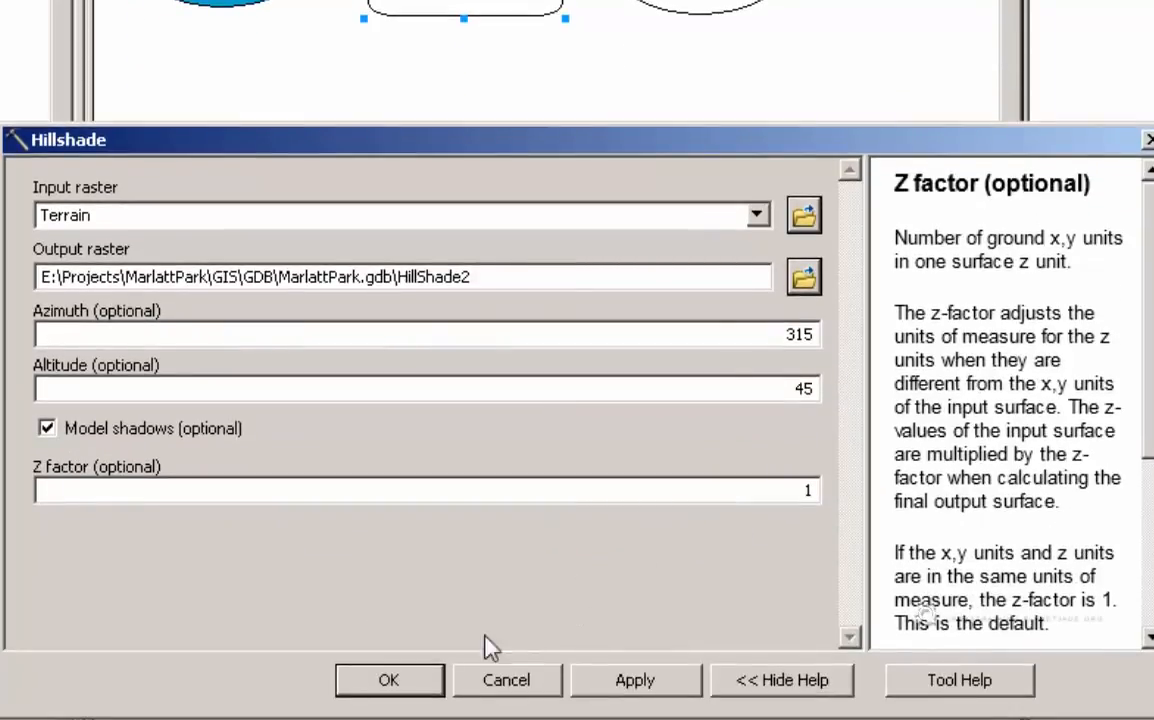
click(405, 690)
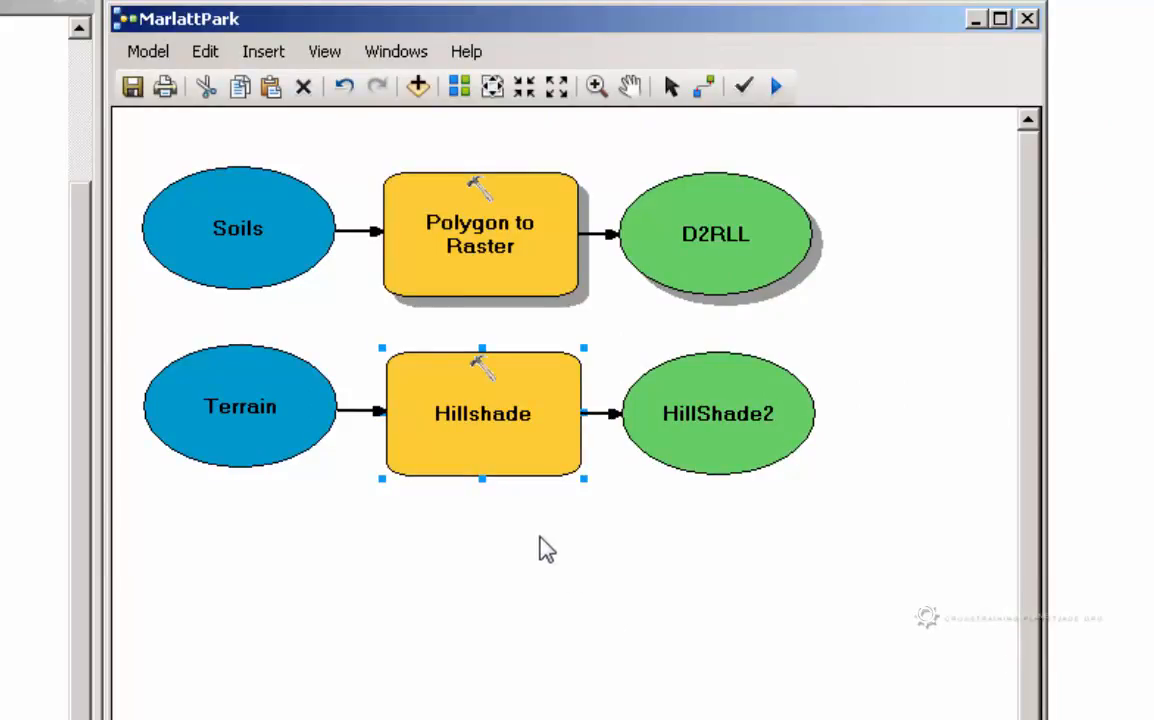
Review the parameters set for the Hillshade tool in the model
mouse_move(512, 448)
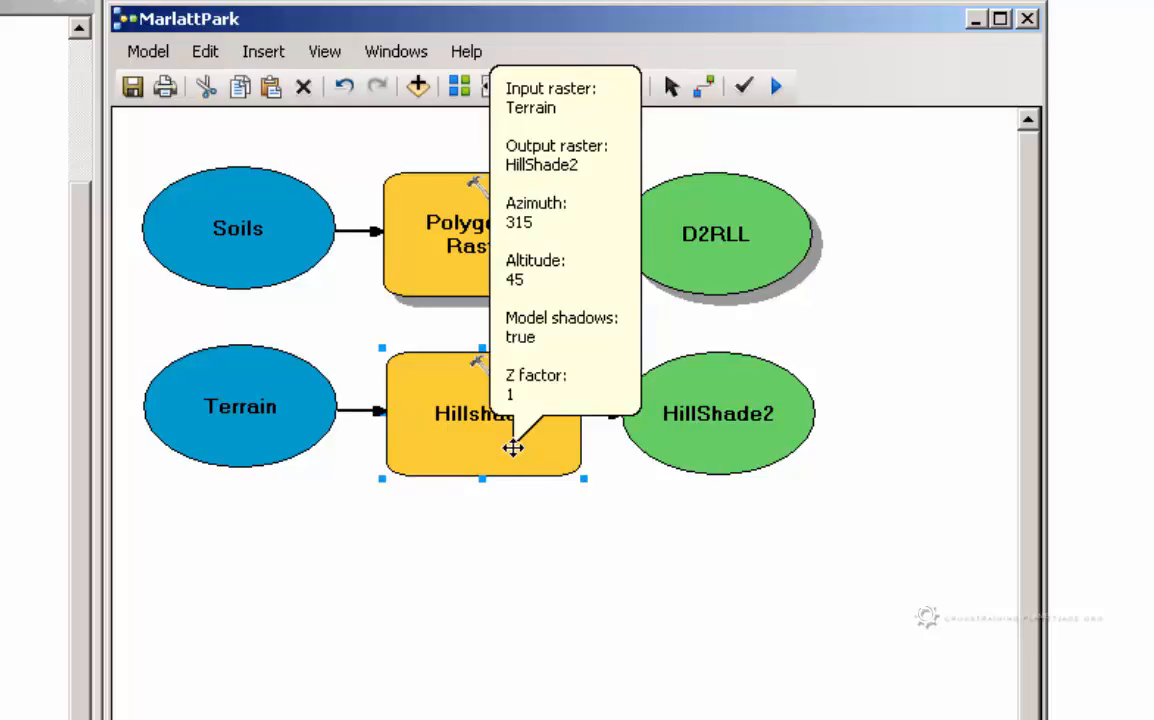
double_click(508, 449)
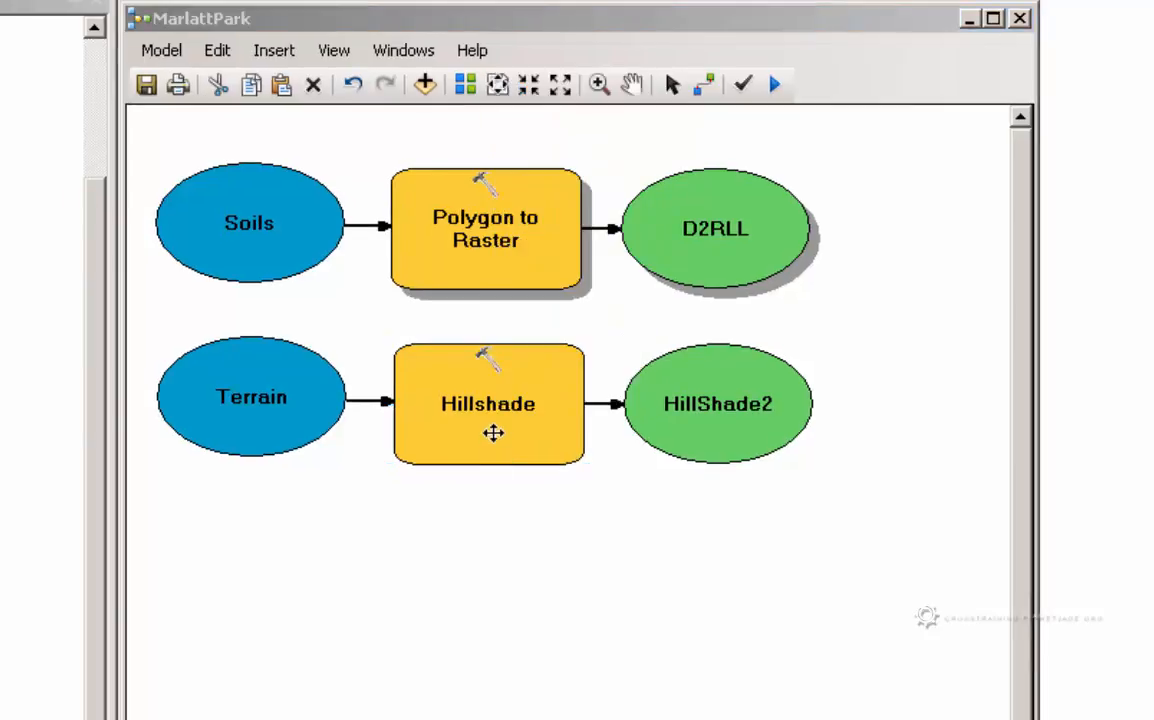
click(493, 432)
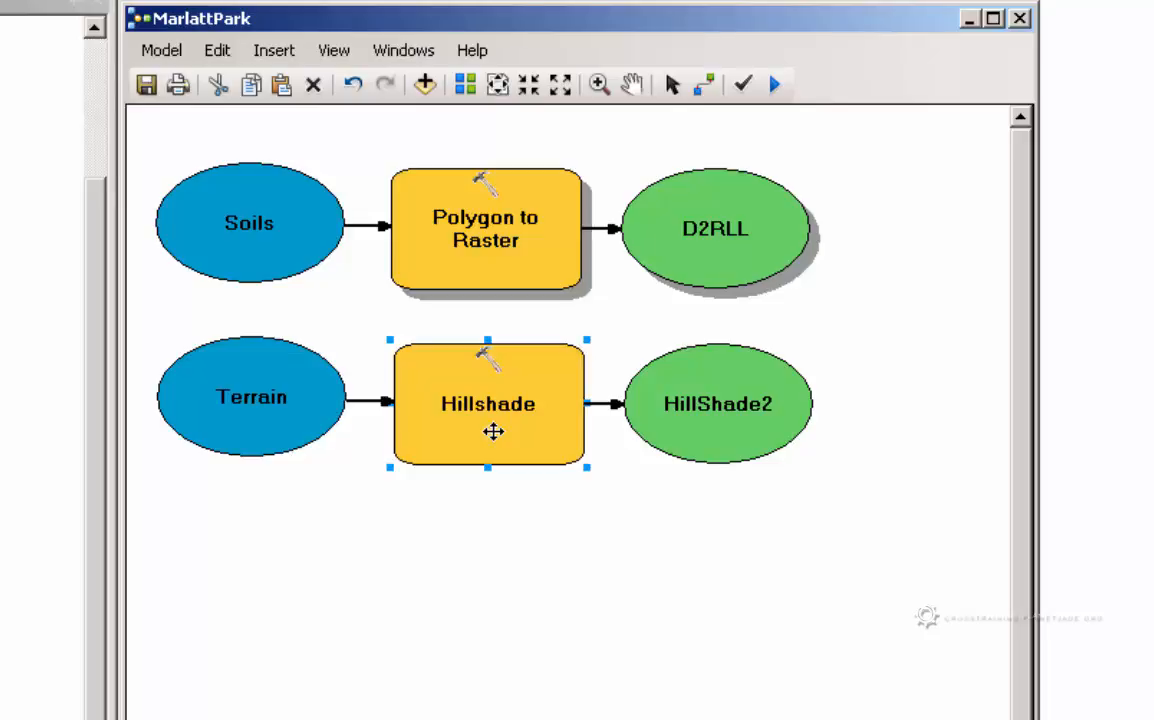
Make an Extent variable for Hillshade from the Processing Extent environment settings and place it just below Terrain
right_click(496, 438)
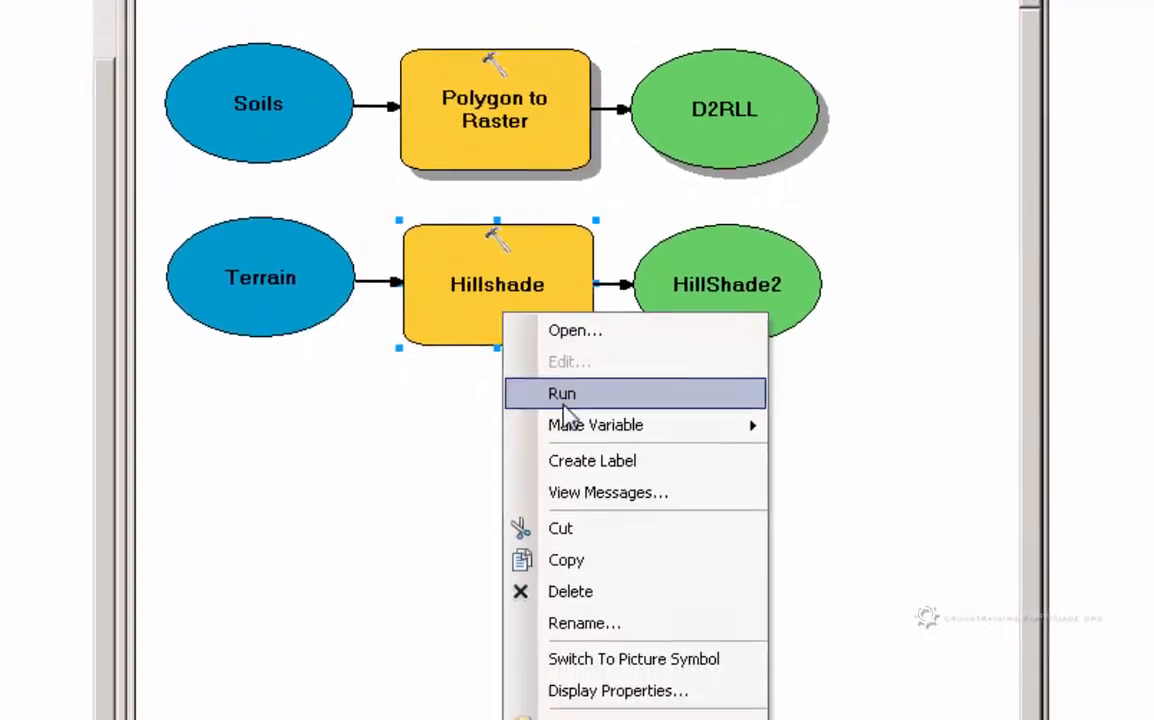
mouse_move(556, 548)
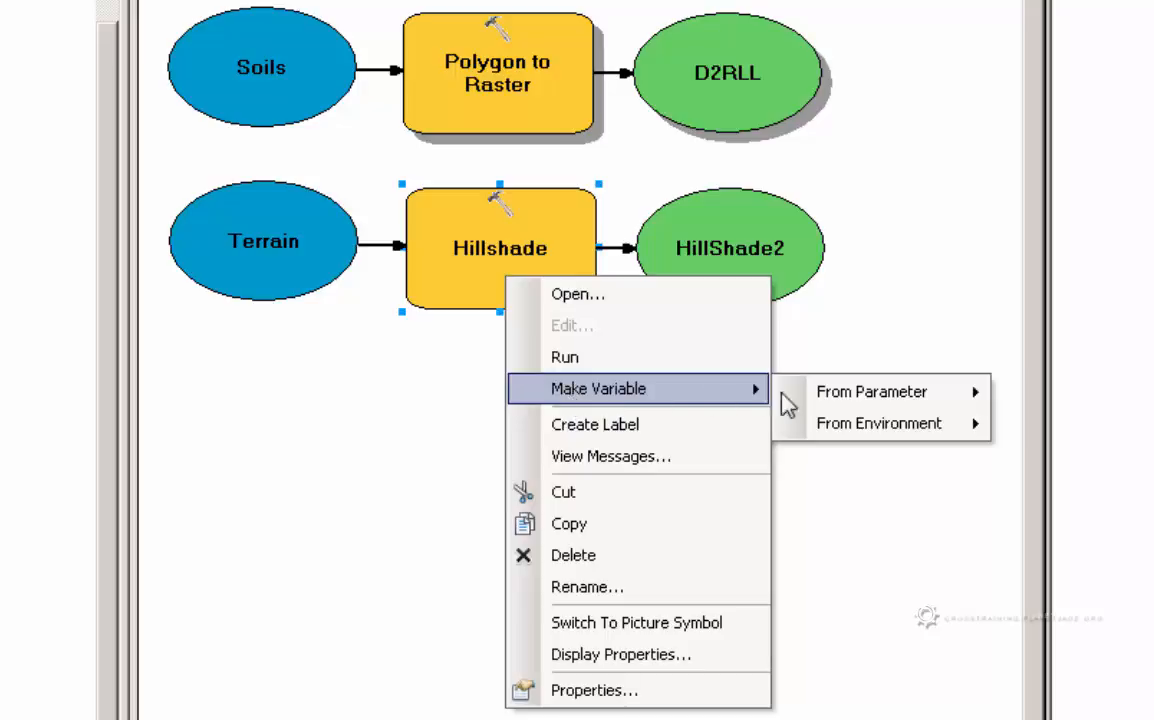
mouse_move(876, 425)
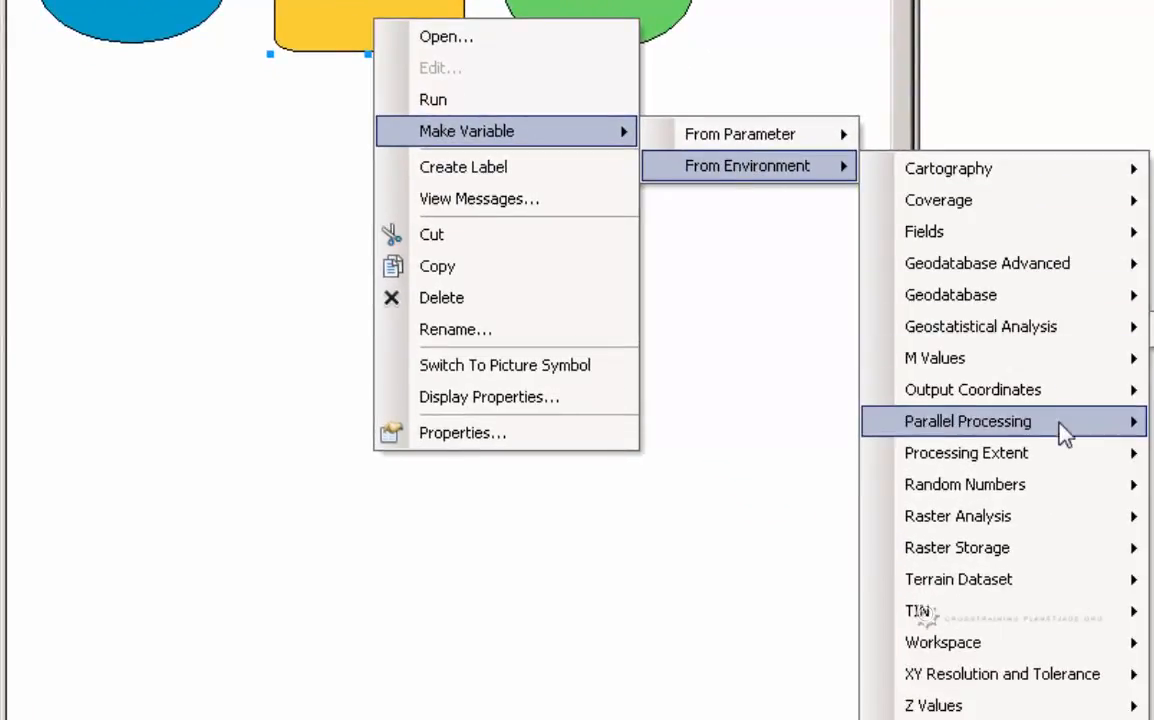
mouse_move(1064, 460)
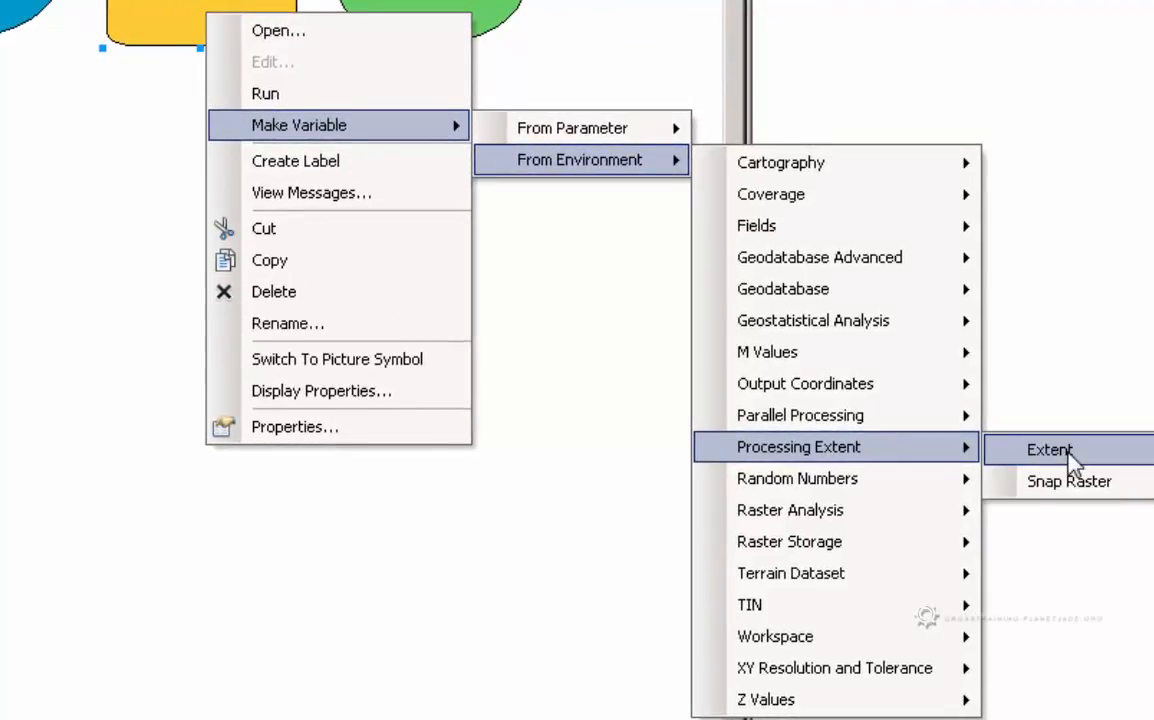
click(1066, 455)
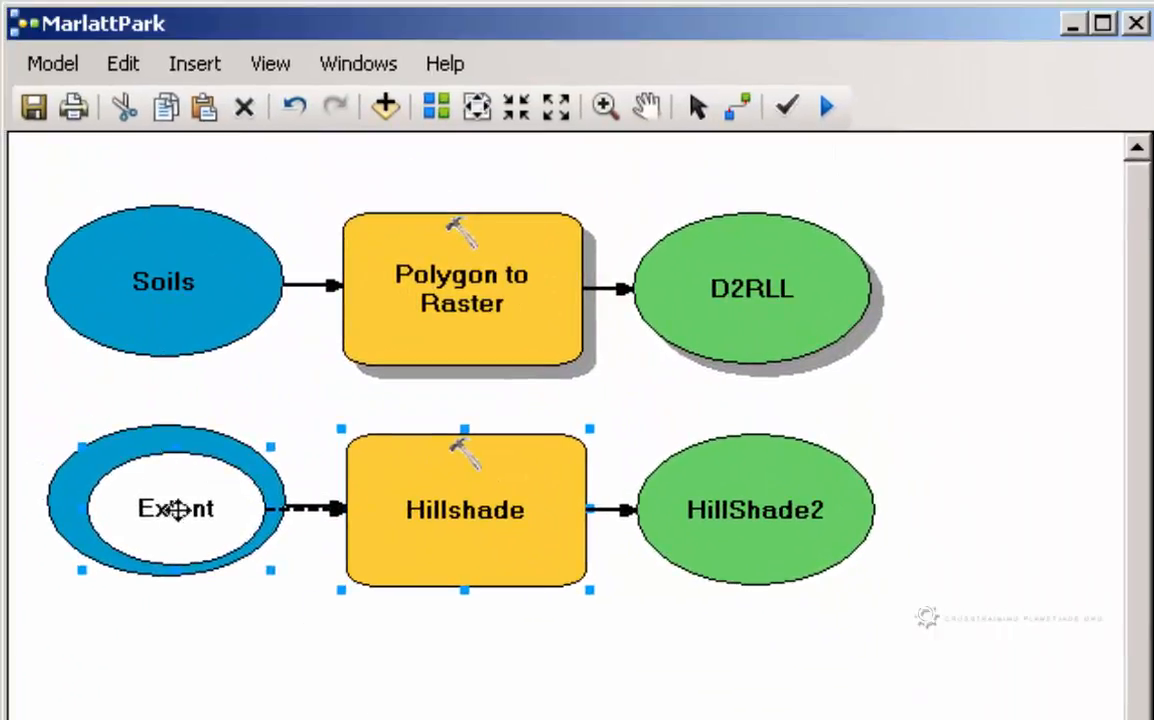
drag(177, 510, 212, 657)
click(245, 633)
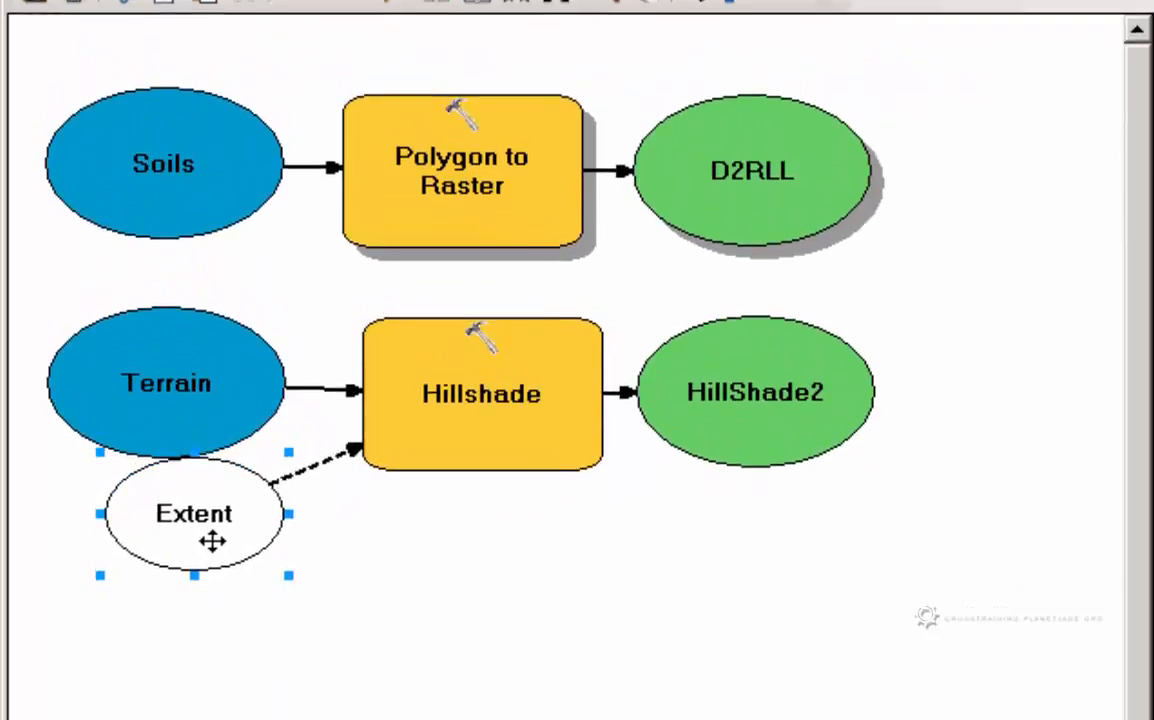
Open the Extent variable, examine the available extent choices, and close it without changing the setting
right_click(212, 544)
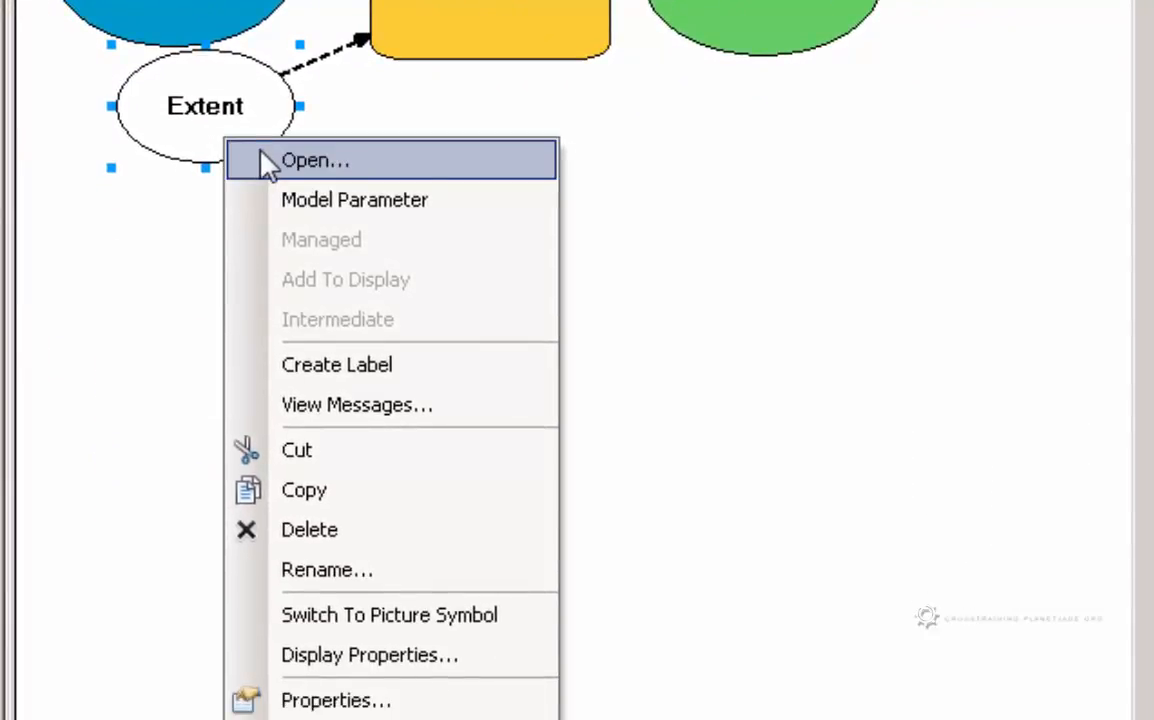
click(262, 157)
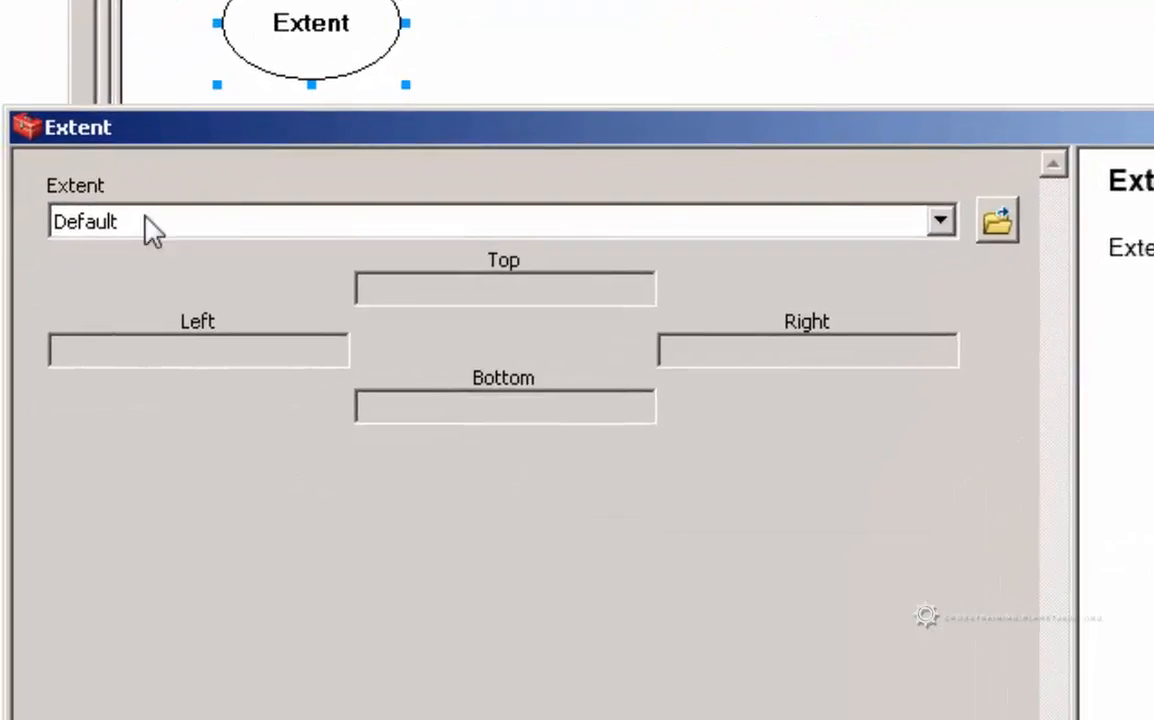
click(160, 226)
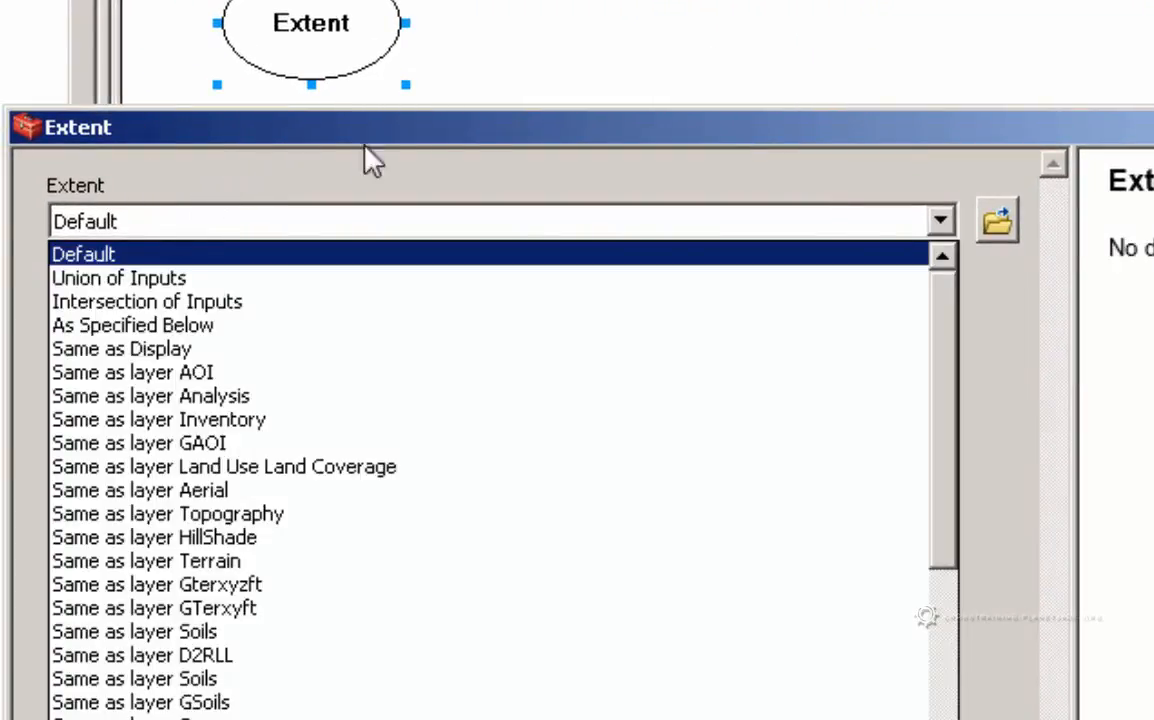
click(461, 117)
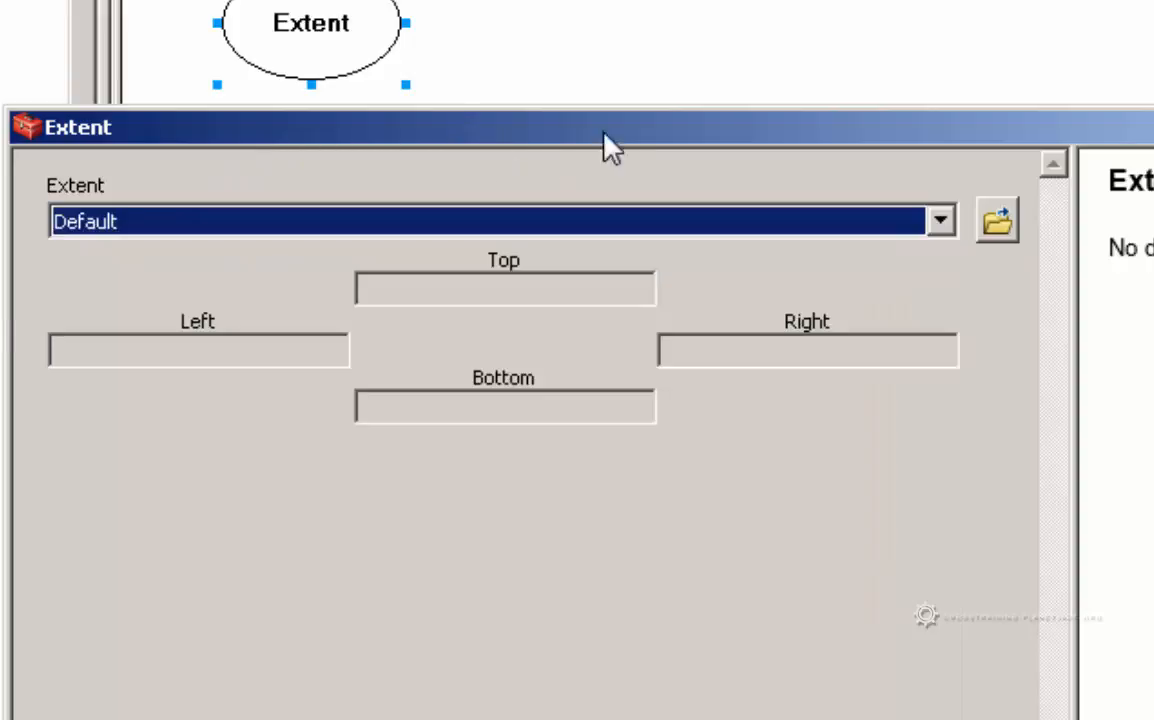
click(623, 690)
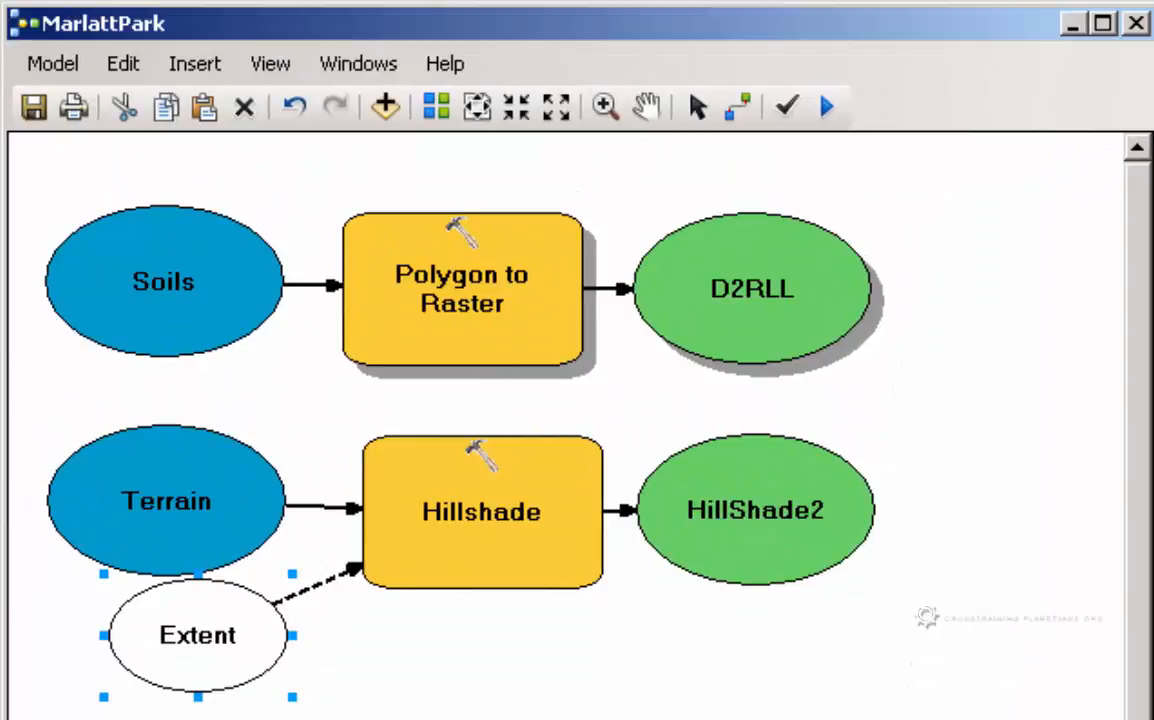
click(365, 130)
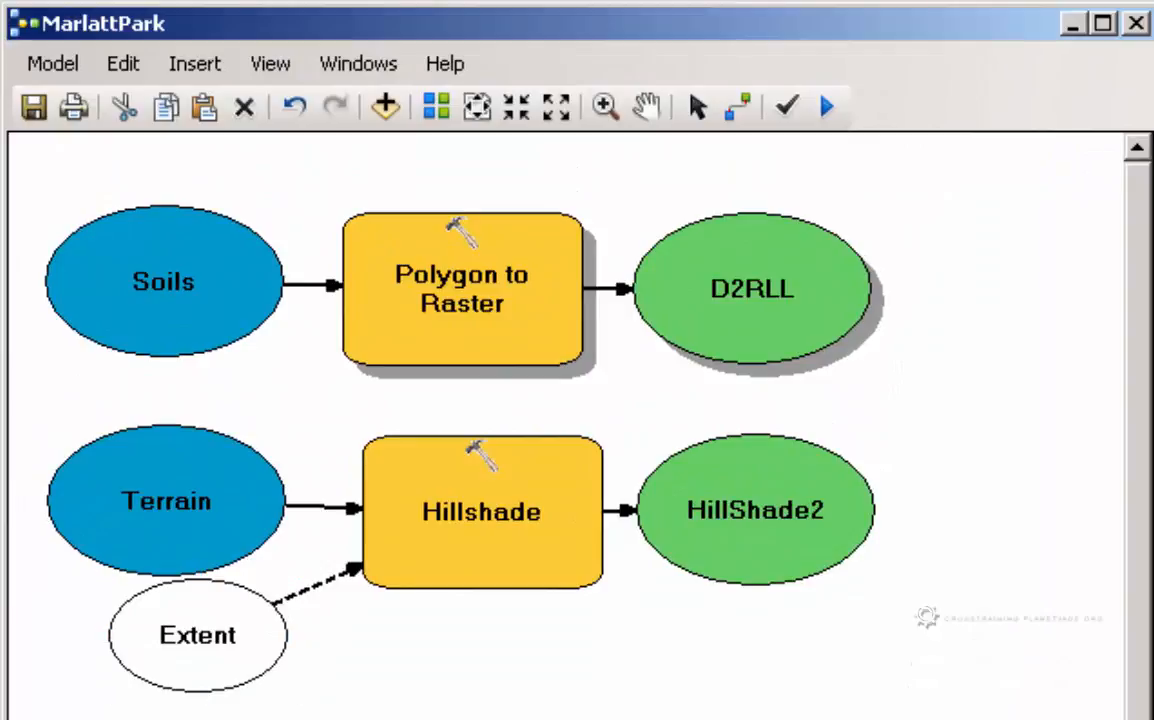
Delete the Extent variable from the model and move Terrain slightly to line it up with Hillshade
click(253, 669)
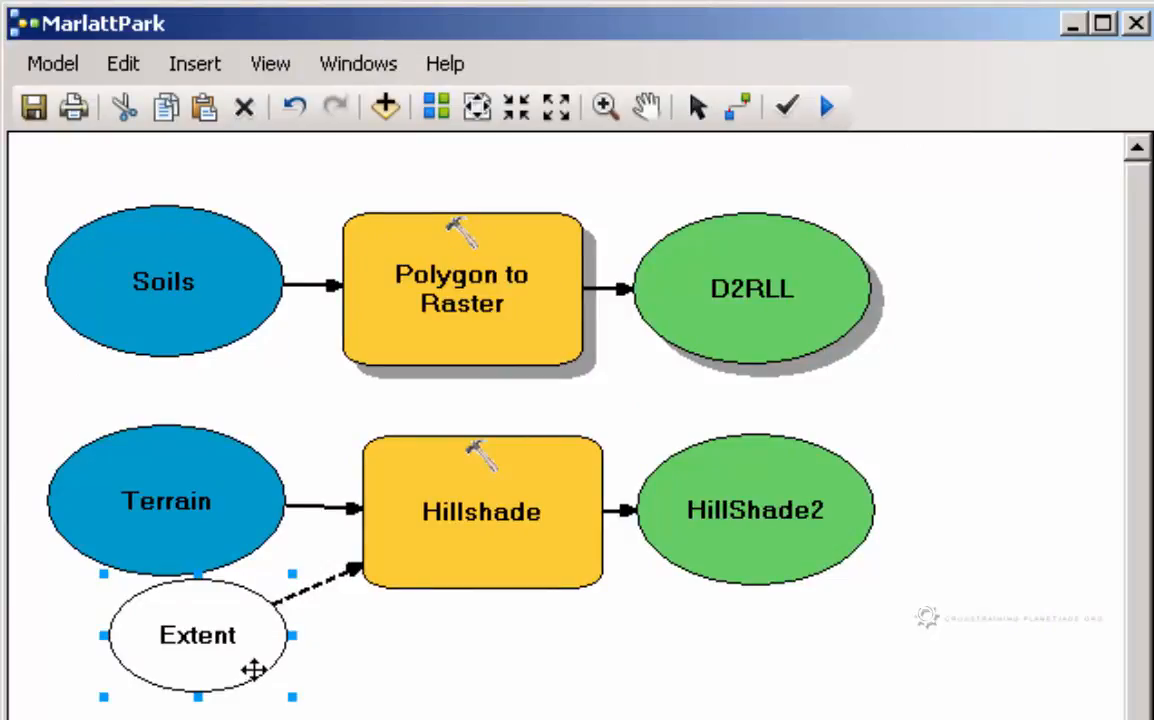
key(Delete)
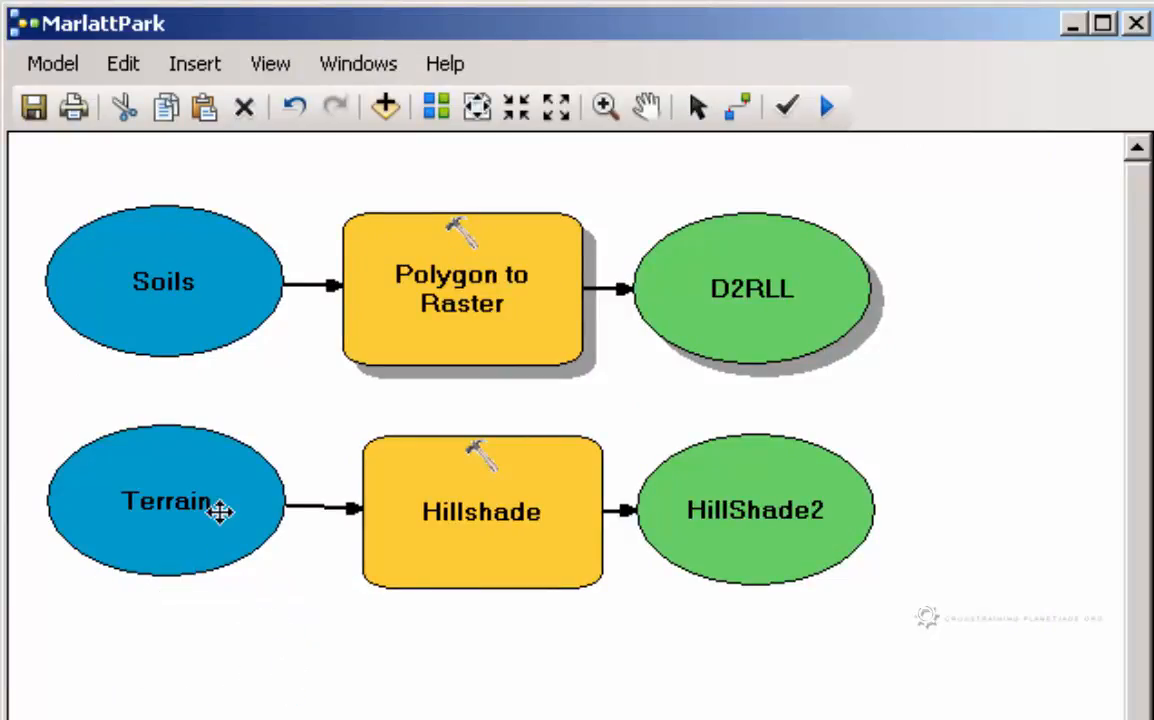
drag(203, 518, 201, 531)
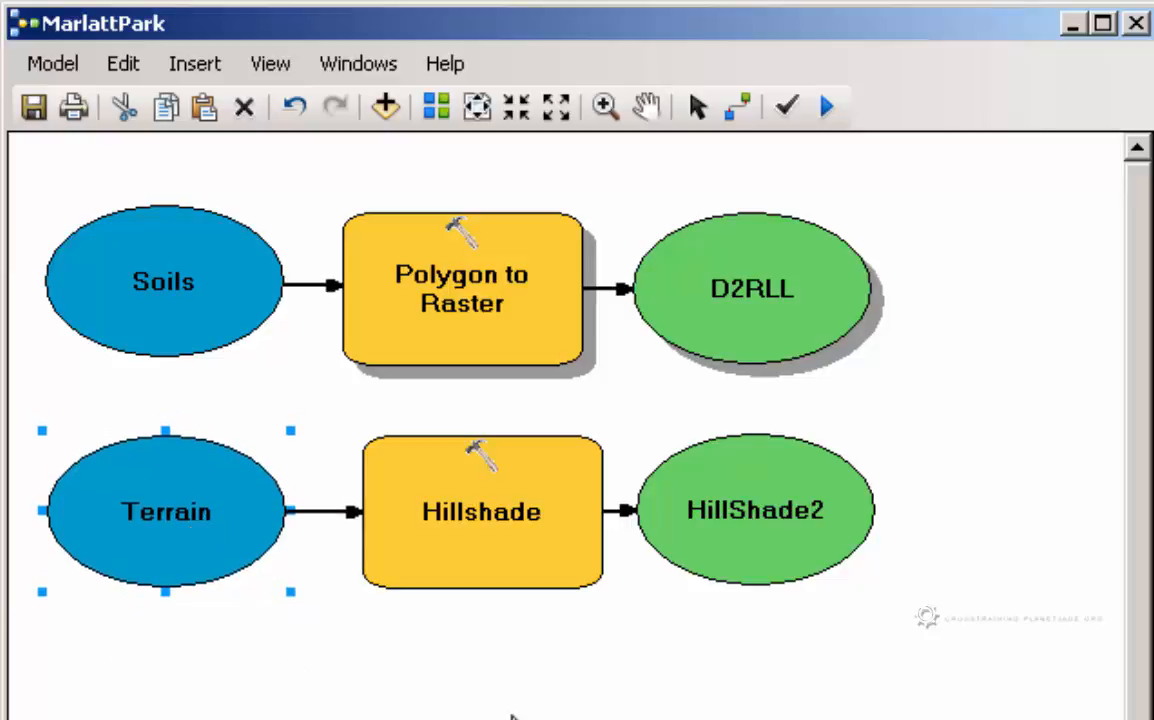
click(525, 705)
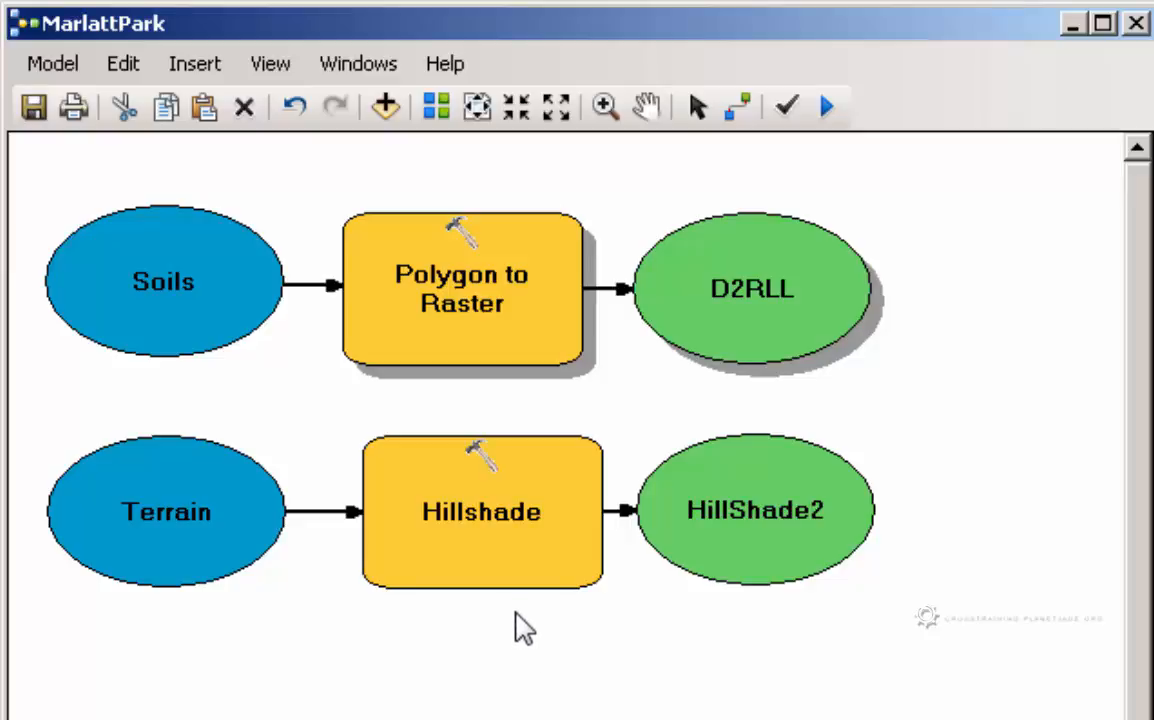
Run only the Hillshade process in the model and dismiss its completed progress report
click(477, 538)
right_click(477, 538)
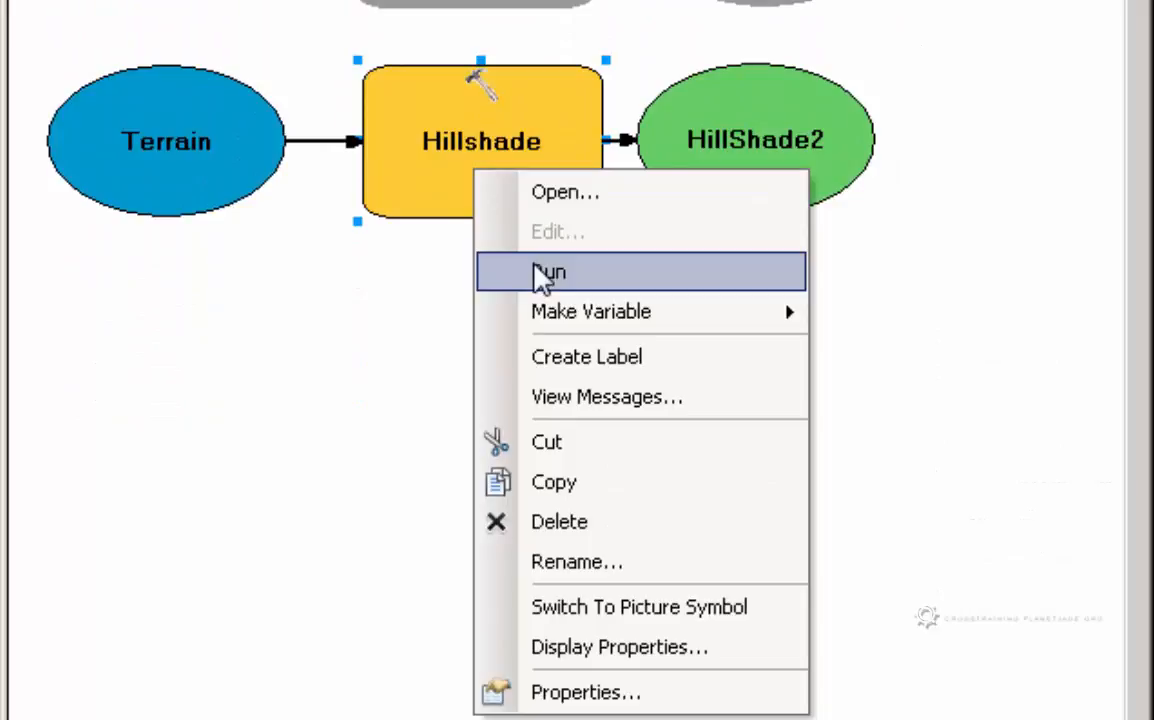
click(540, 274)
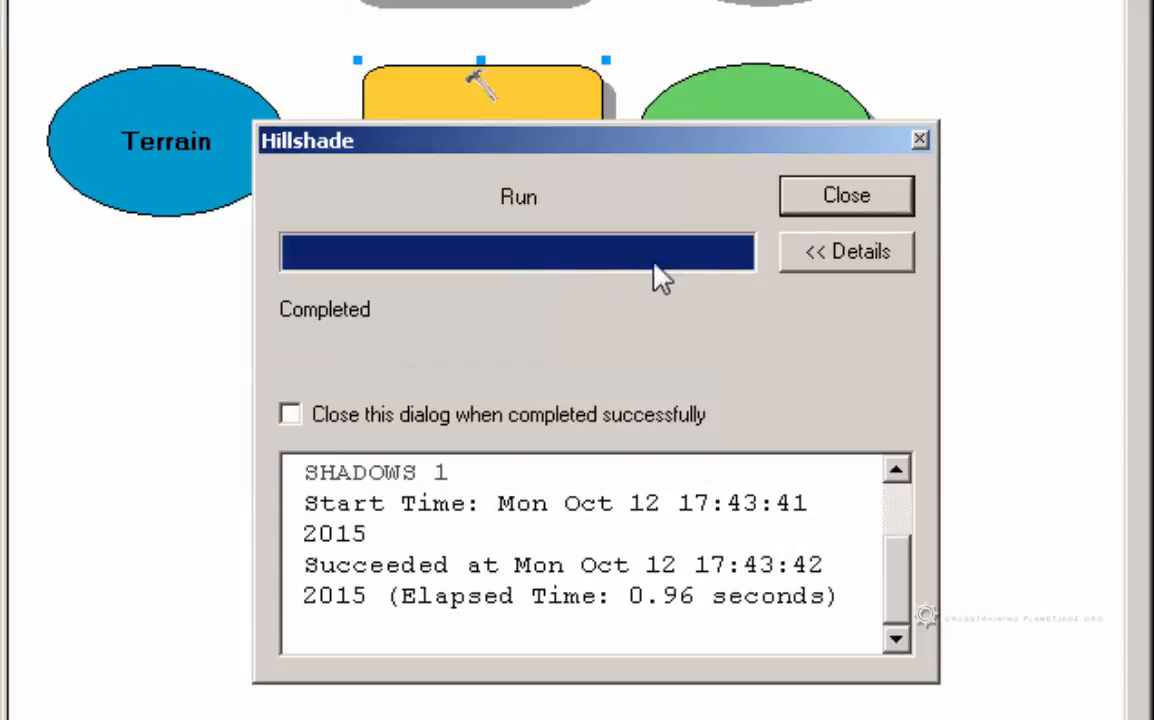
click(836, 198)
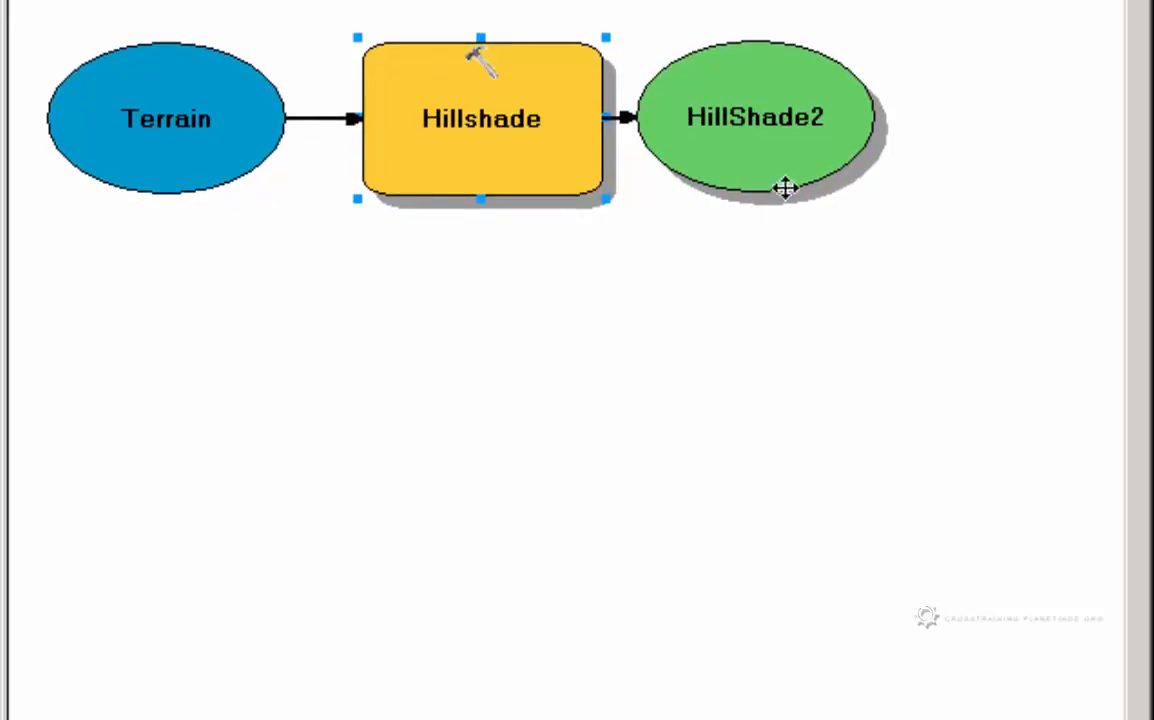
Add the HillShade2 output raster to the map display
click(805, 153)
right_click(812, 158)
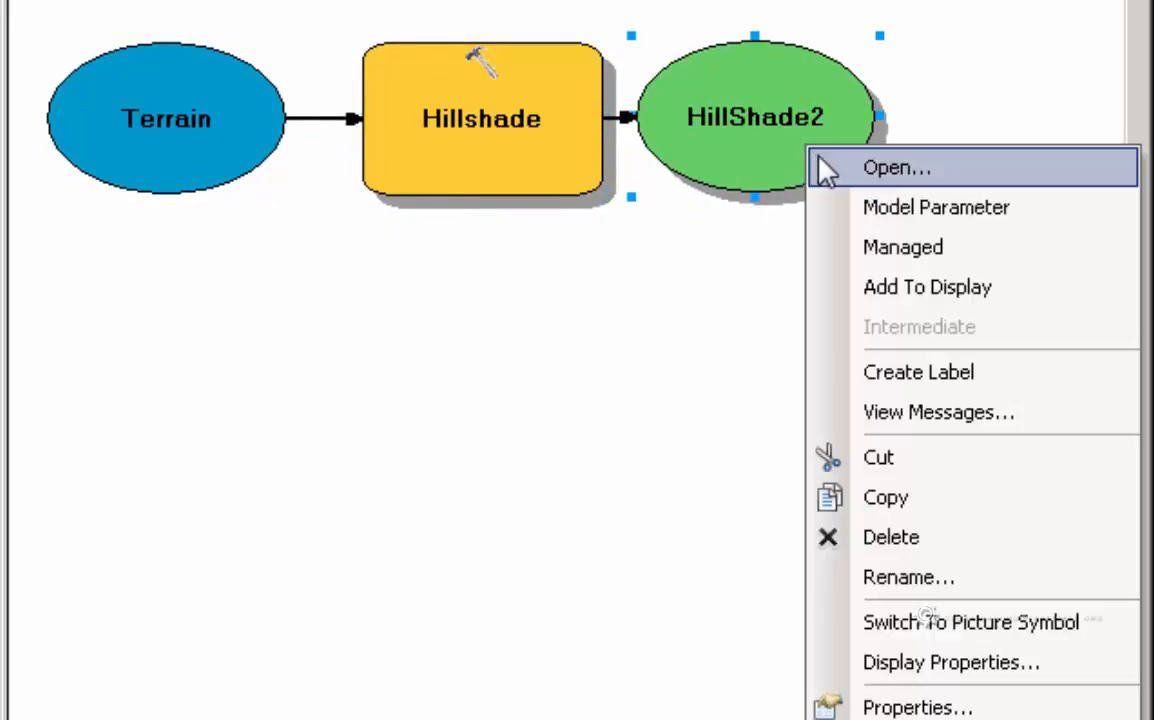
click(856, 284)
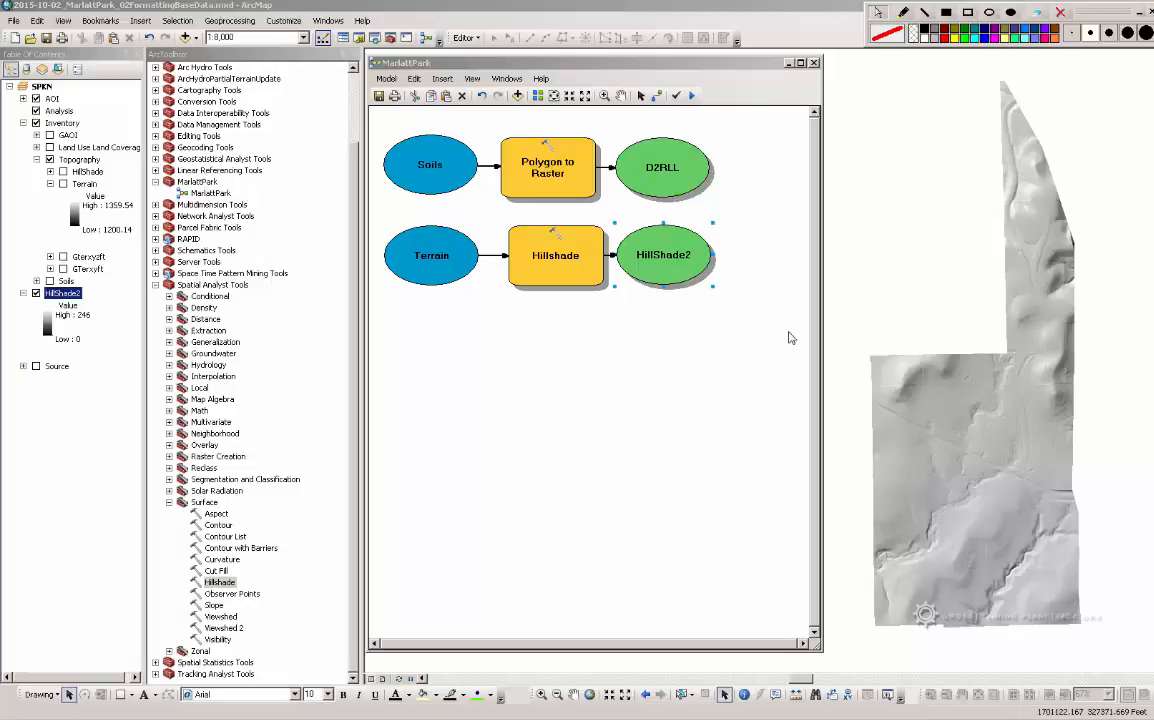
Return to the MarlattPark model, check the Hillshade tool's parameter summary, and select the tool
click(702, 64)
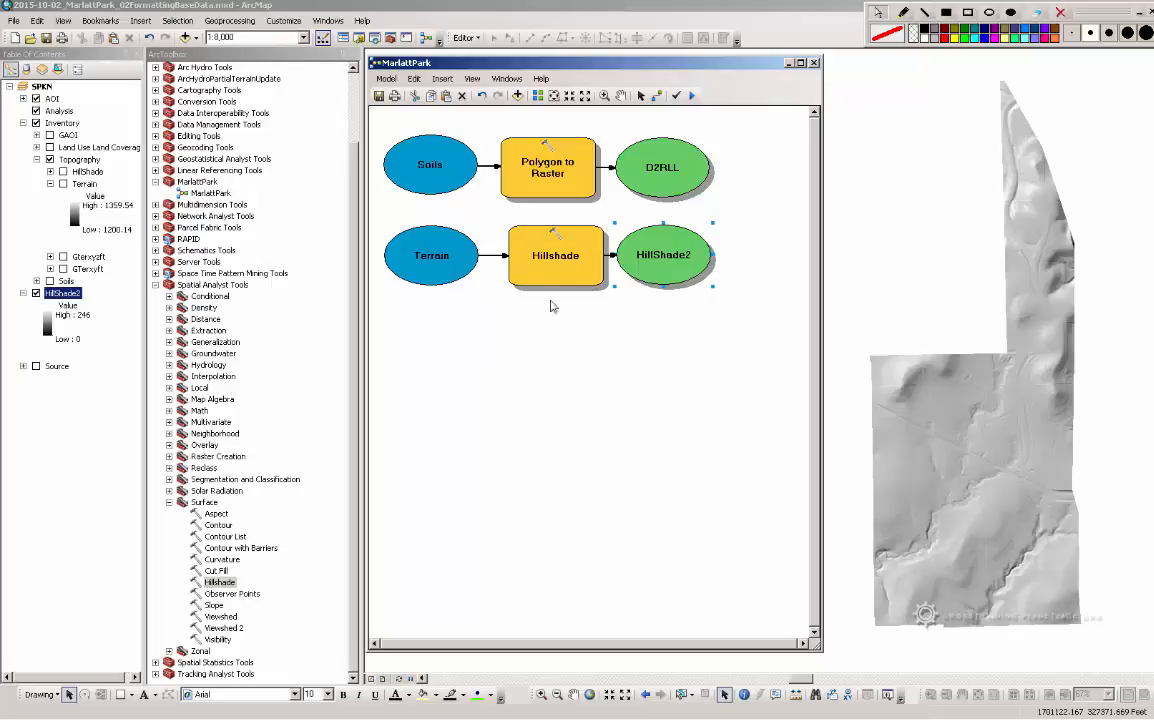
mouse_move(517, 273)
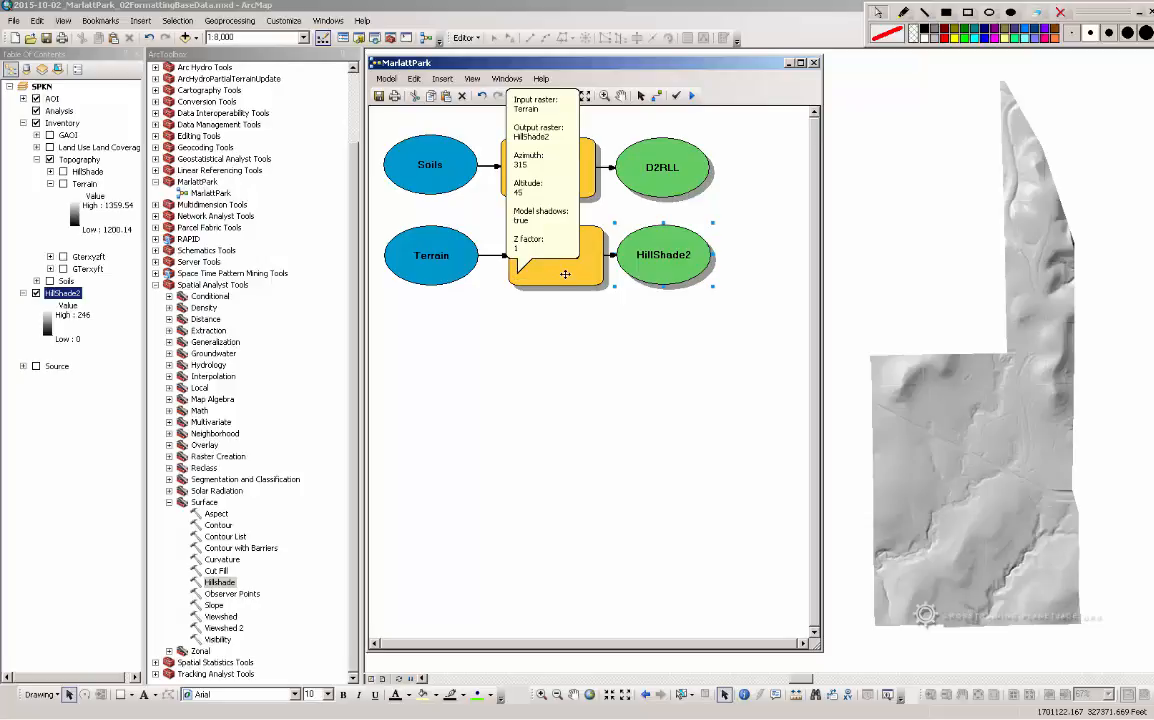
click(565, 274)
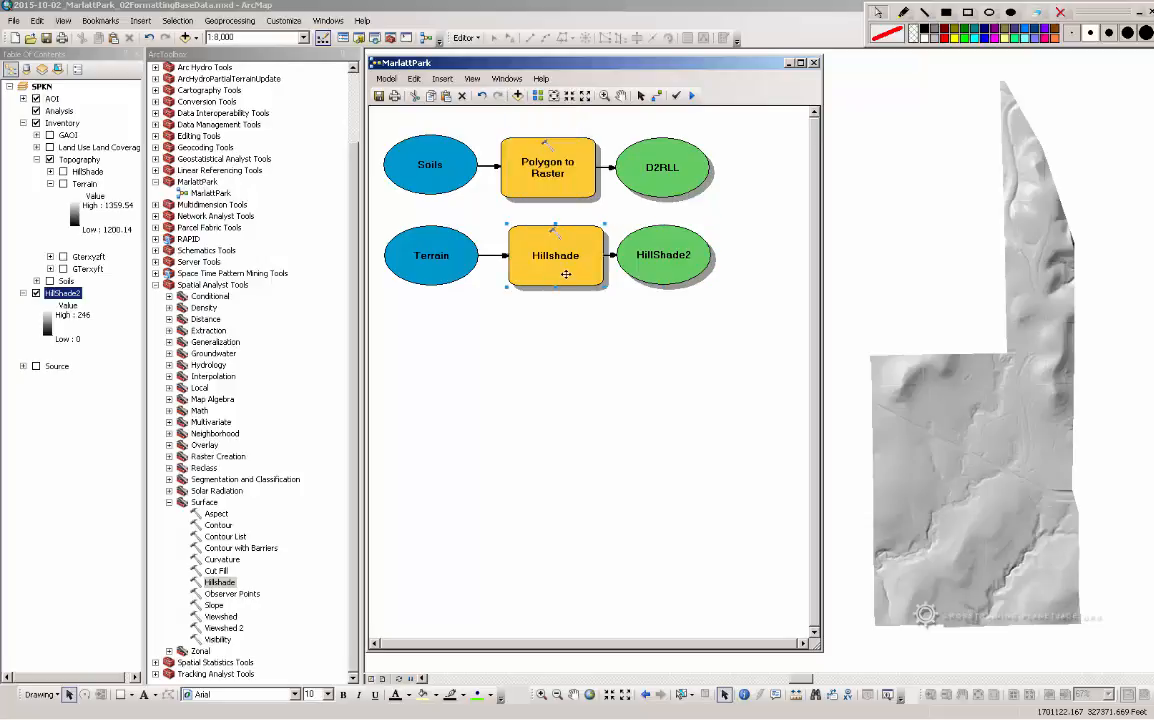